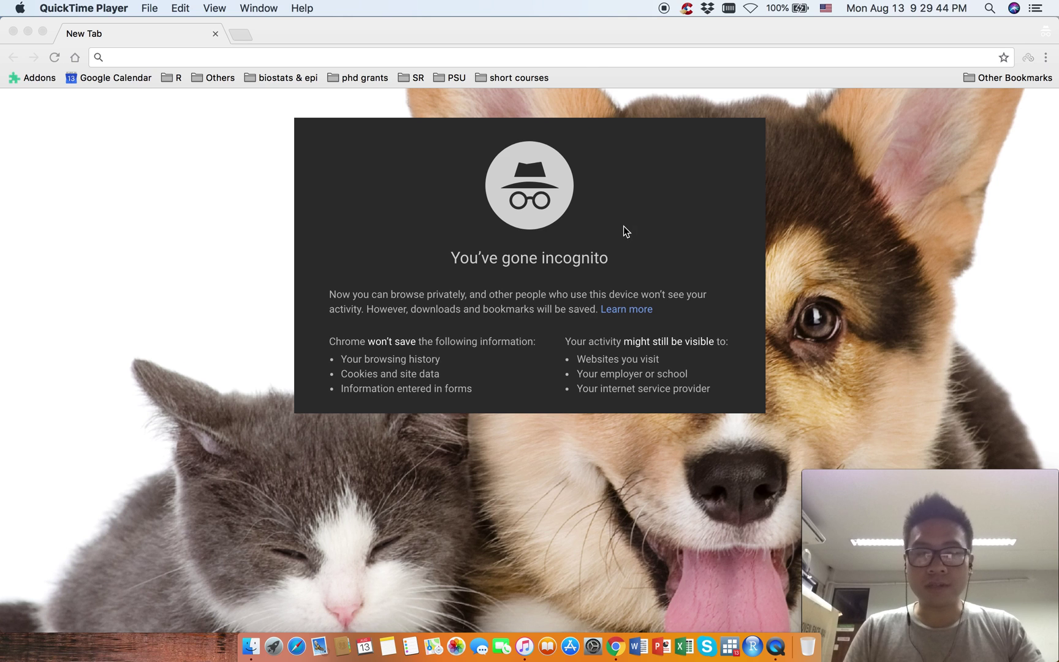
# Bring the incognito Chrome window to the front with its address bar focused
pyautogui.click(512, 29)
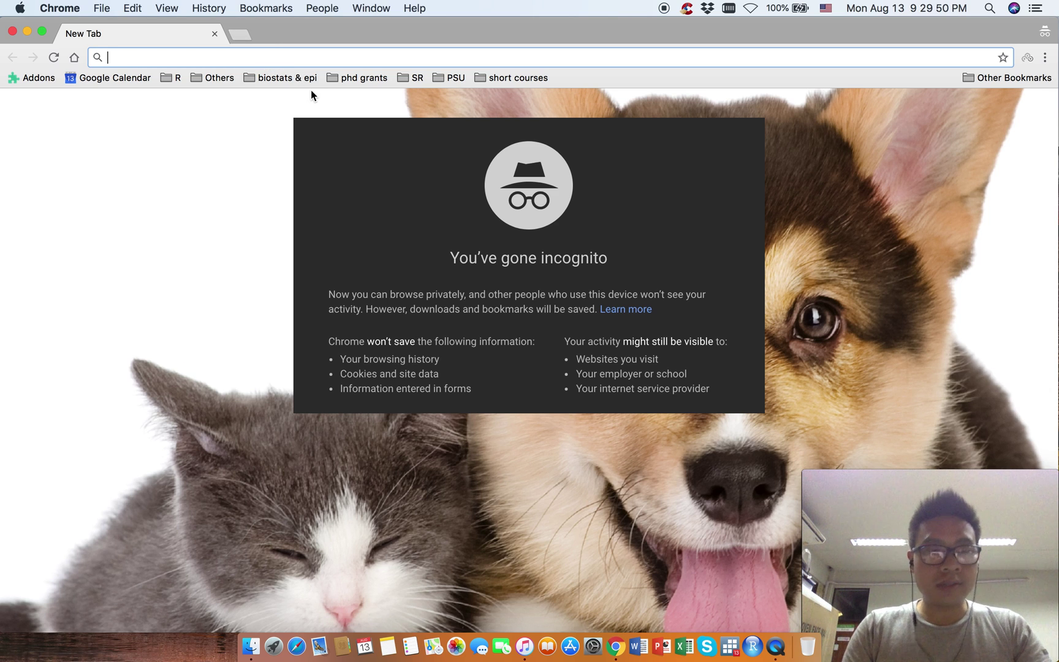
# Go to epidata.dk and scroll through the EpiData Software homepage
pyautogui.write('epidata.dk')
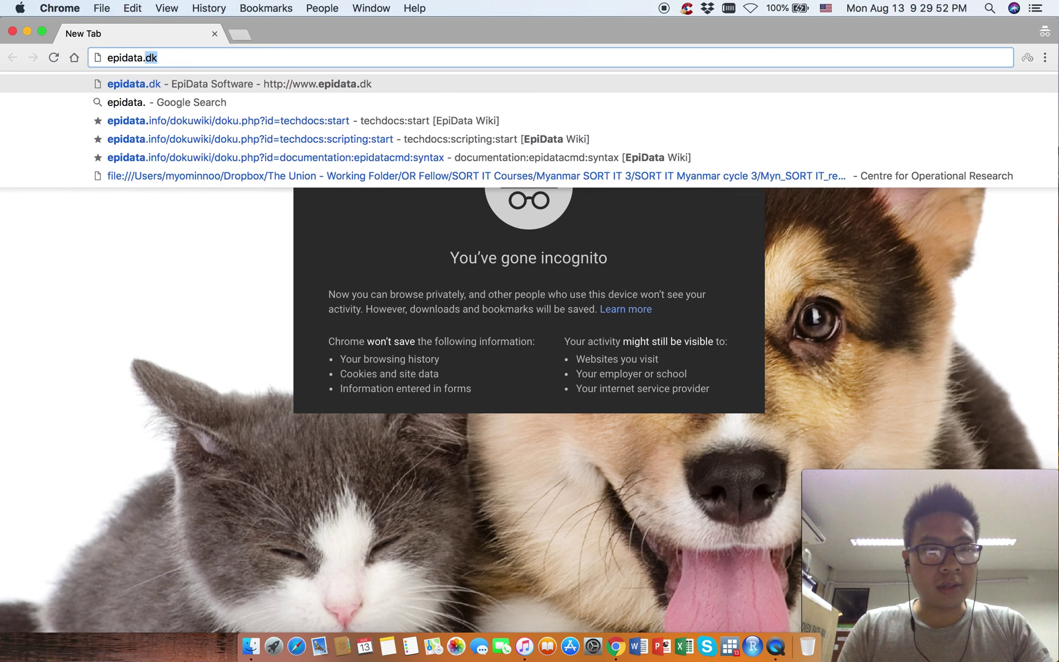
pyautogui.press('Return')
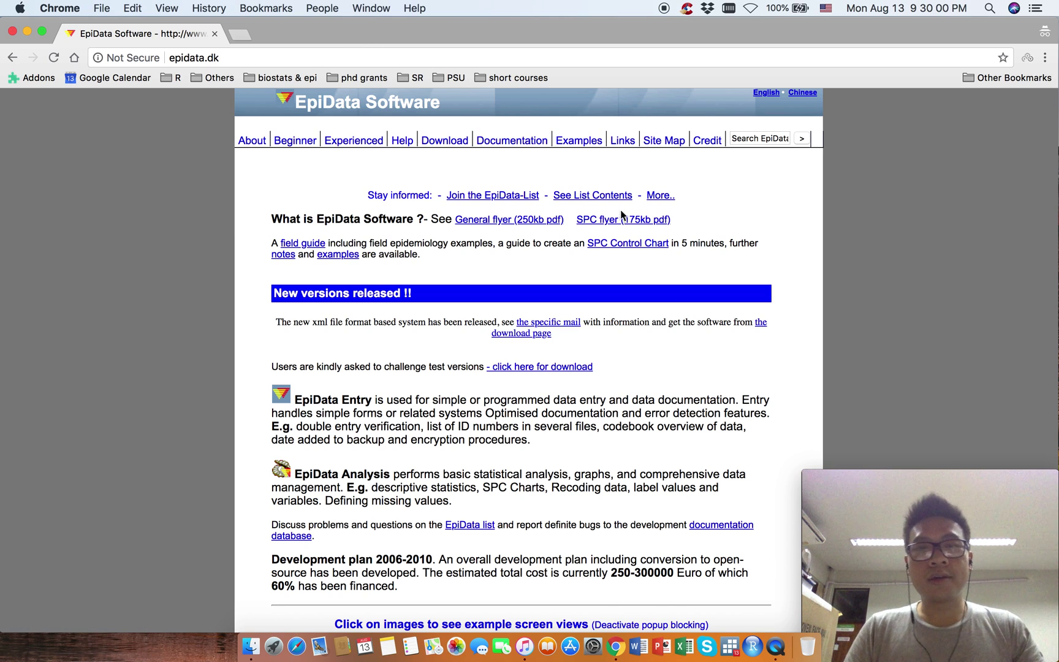
pyautogui.scroll(-3, 648, 259)
pyautogui.scroll(3, 697, 330)
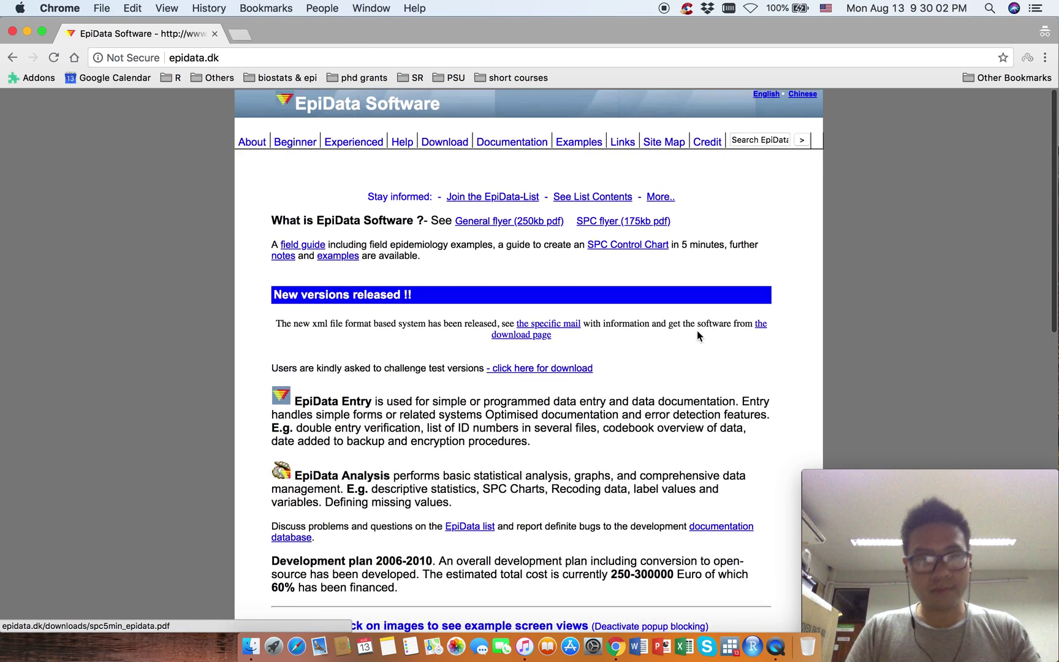
pyautogui.scroll(-3, 697, 330)
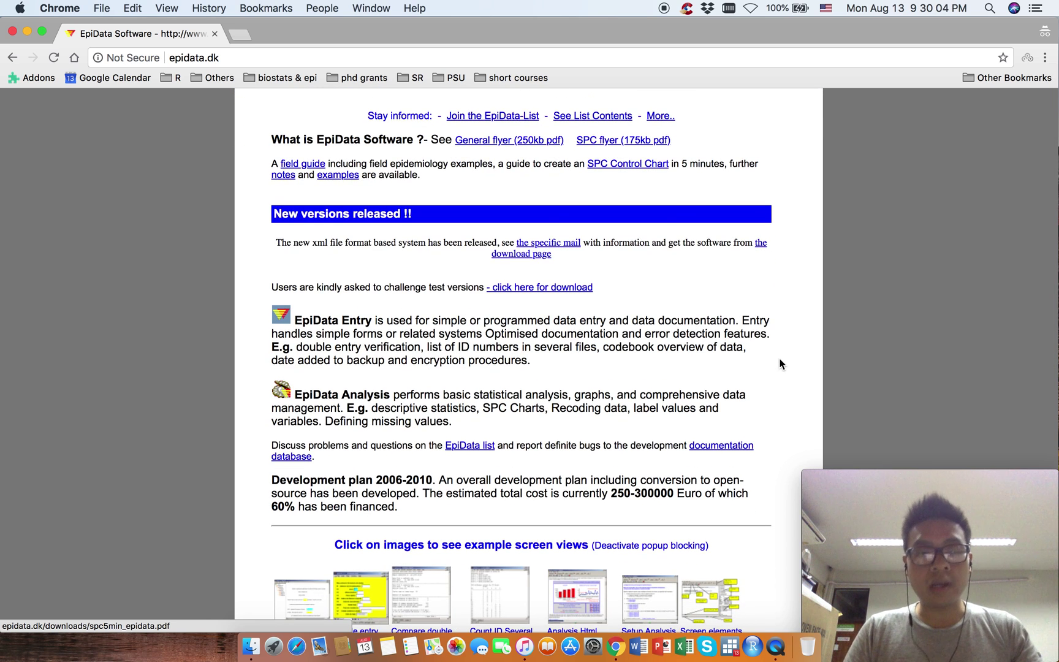
pyautogui.scroll(-3, 782, 364)
pyautogui.scroll(6, 781, 364)
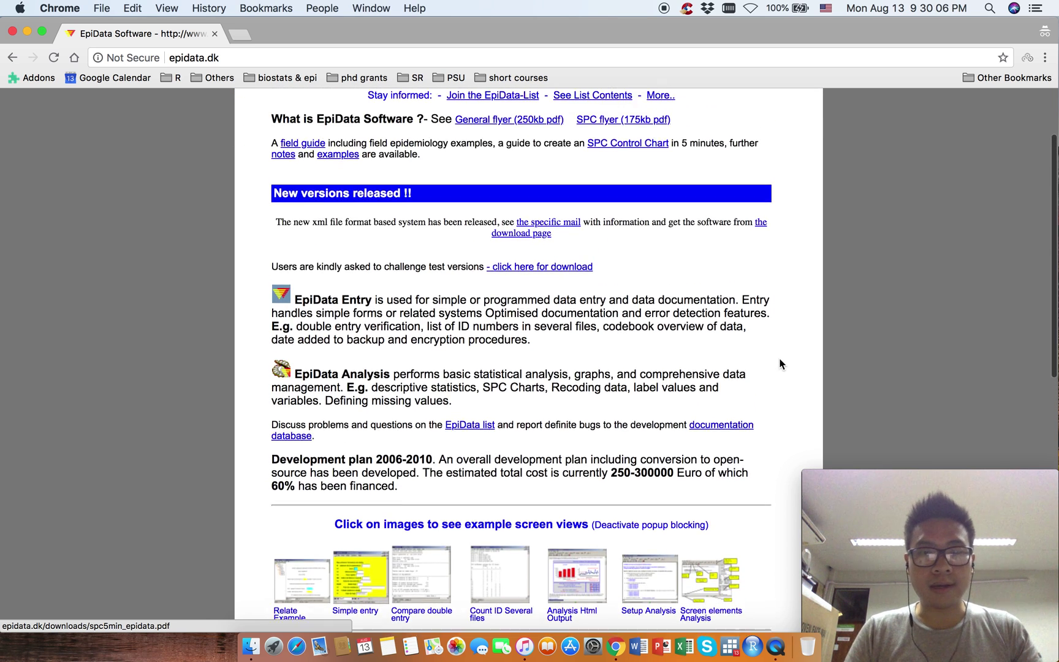
pyautogui.scroll(-4, 782, 364)
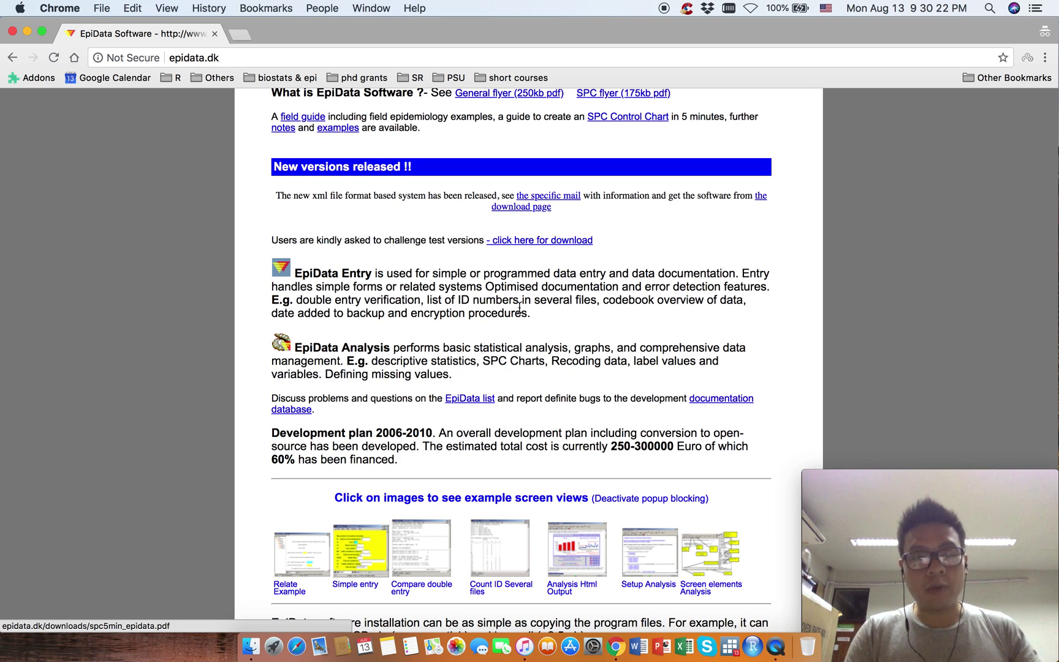
pyautogui.scroll(-2, 567, 315)
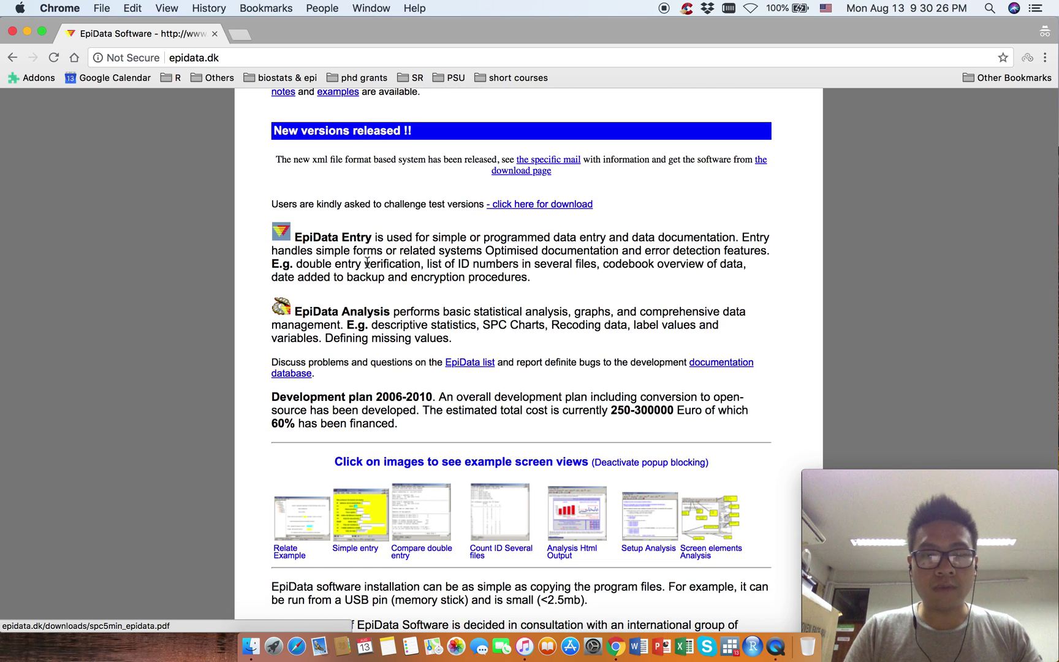
pyautogui.scroll(-1, 482, 295)
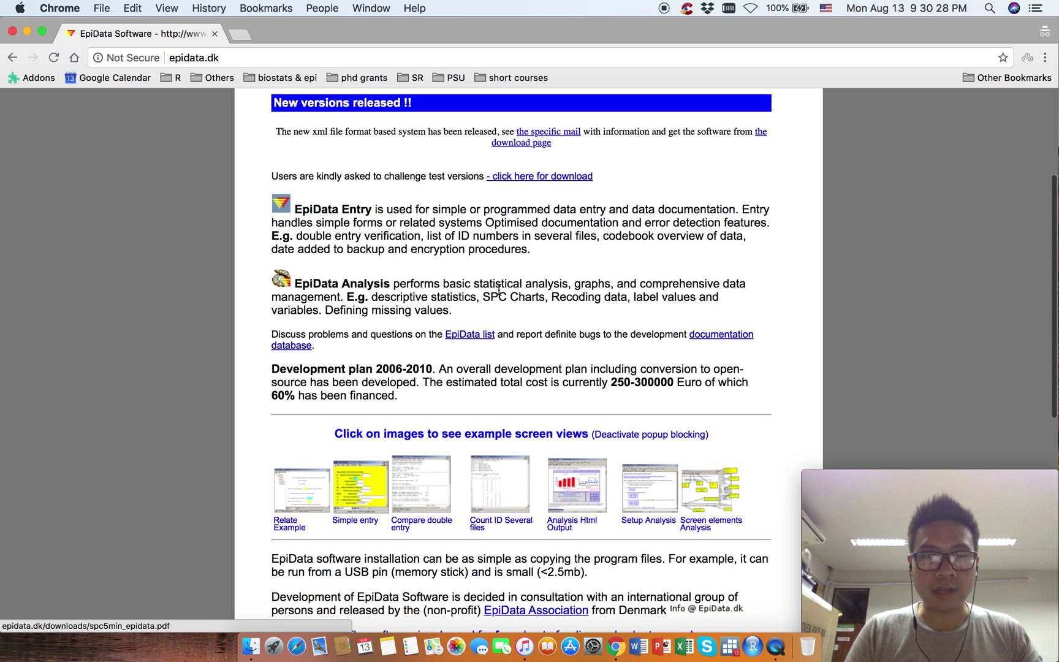
pyautogui.scroll(1, 554, 316)
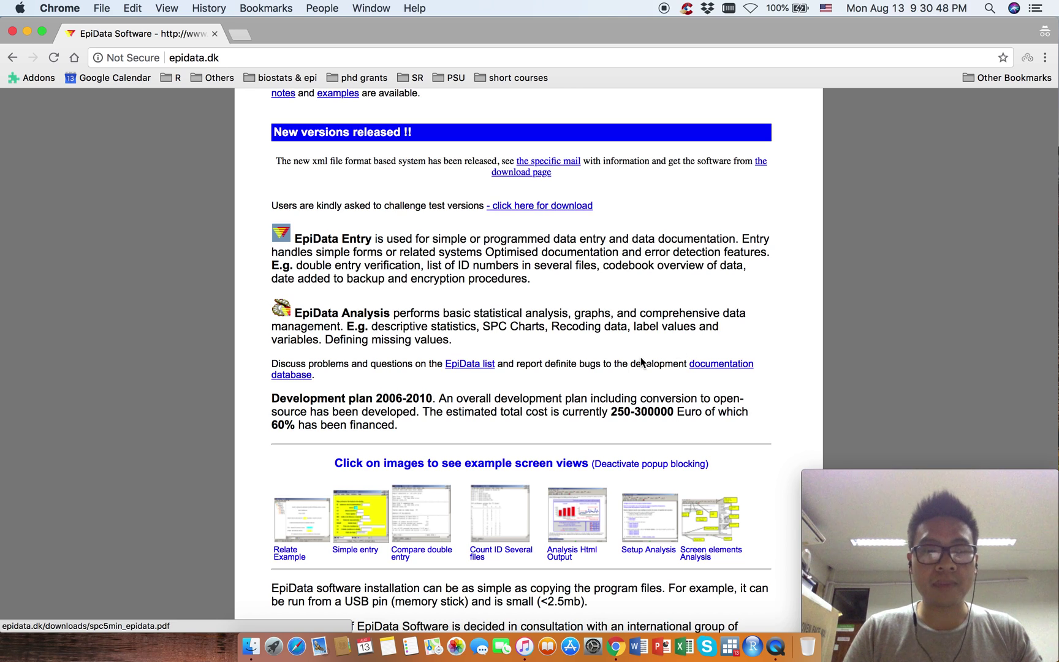
pyautogui.scroll(-1, 521, 357)
pyautogui.scroll(5, 515, 343)
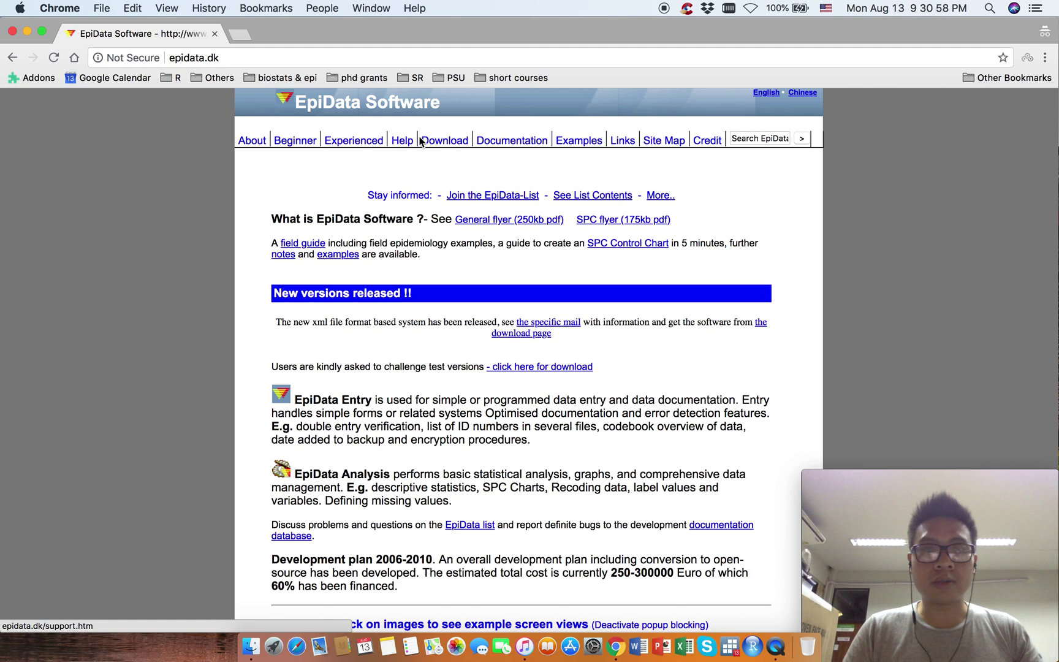
# Open the Download page and scroll to the Manager, EntryClient and Analysis installation packages table
pyautogui.click(459, 145)
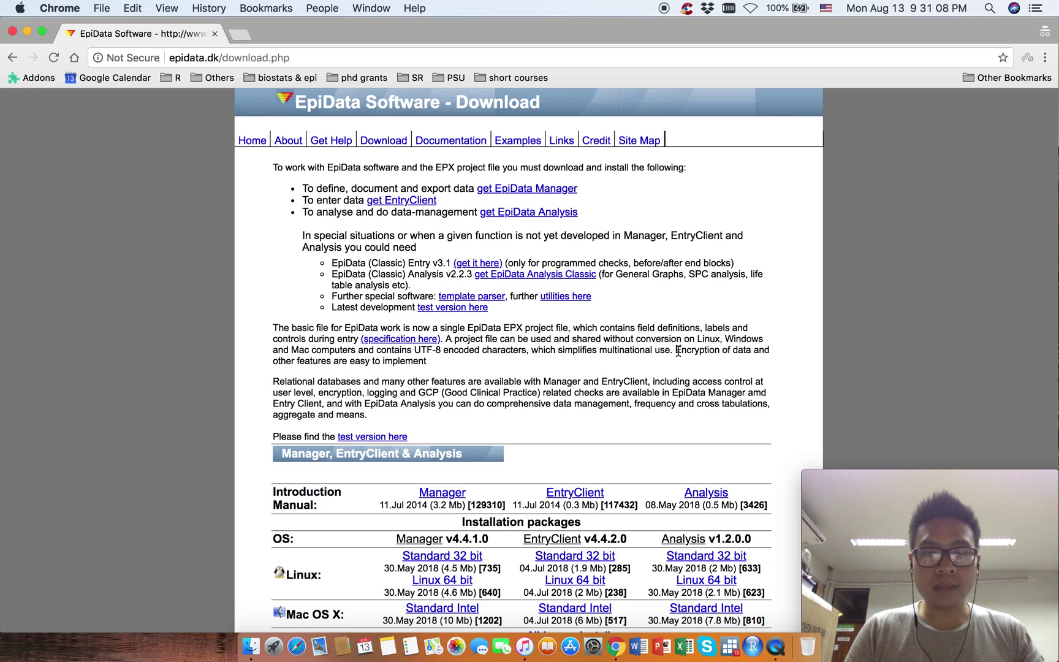
pyautogui.scroll(-3, 678, 351)
pyautogui.scroll(-7, 678, 350)
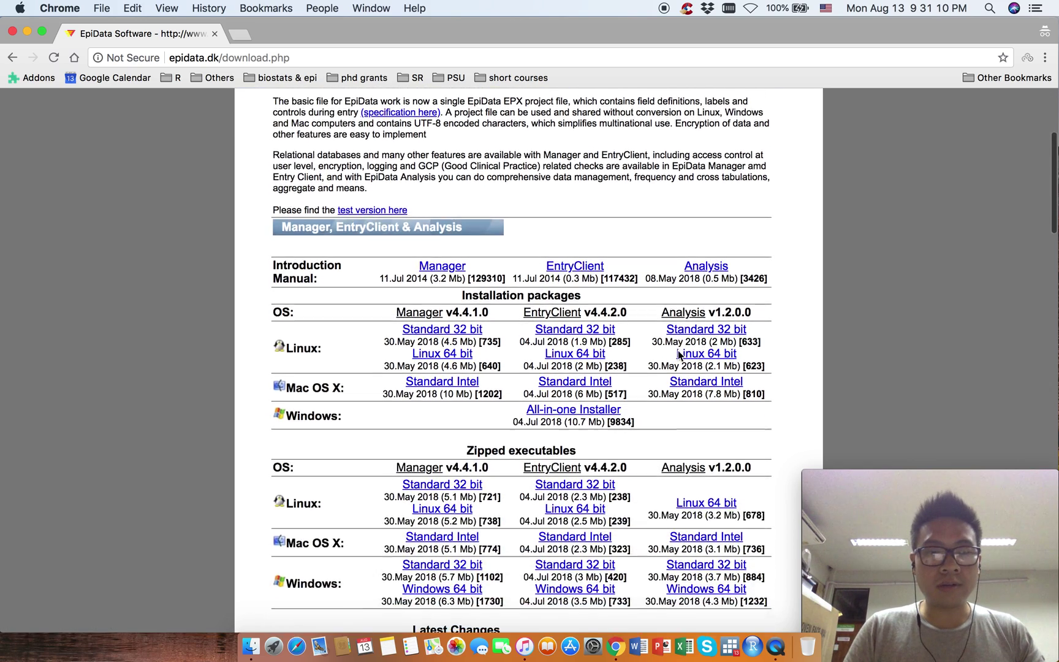
pyautogui.scroll(-1, 678, 350)
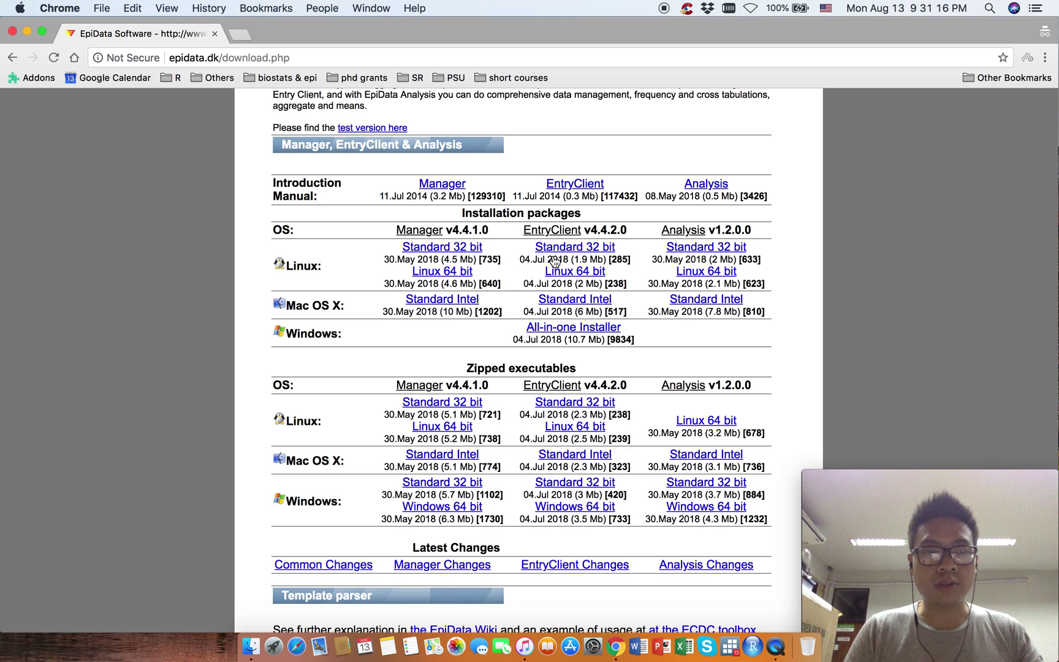
pyautogui.scroll(-1, 693, 345)
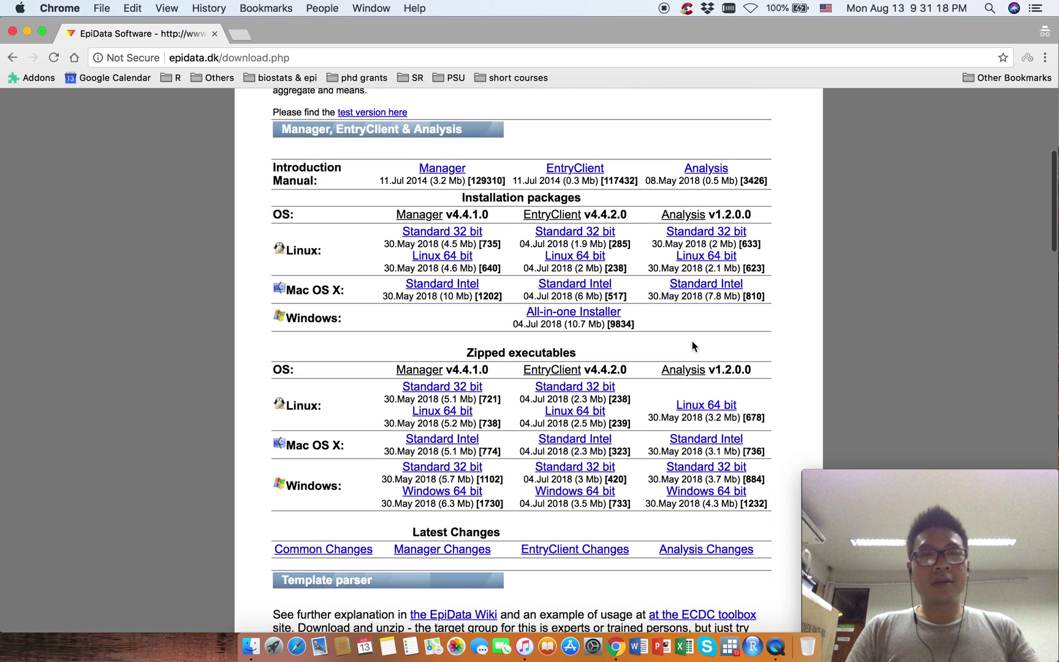
pyautogui.scroll(1, 692, 346)
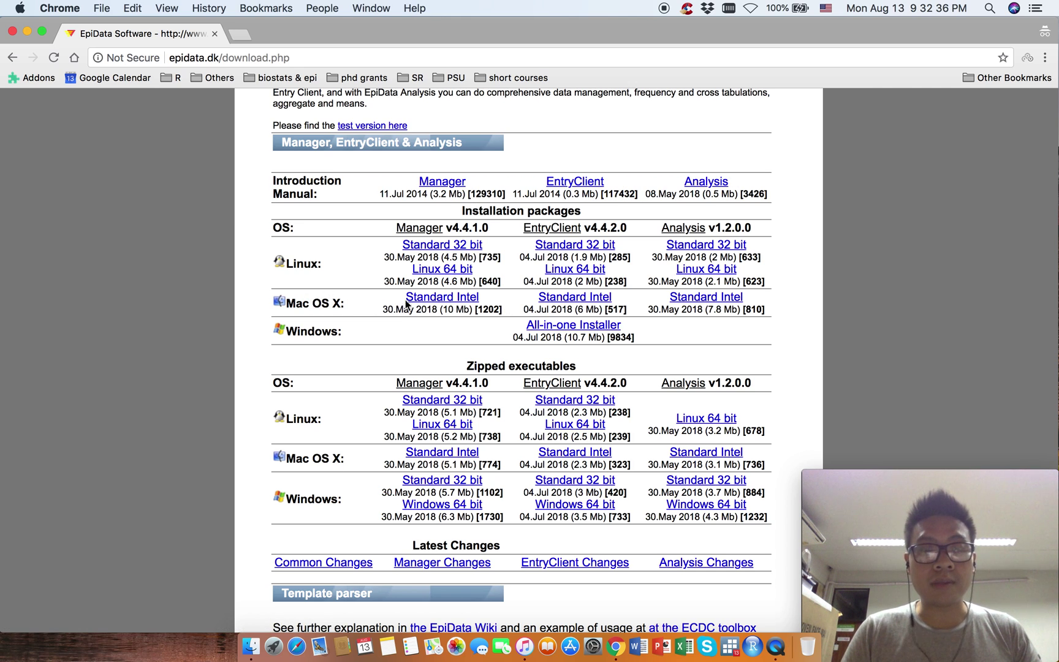
# Download the Mac OS X Standard Intel installers for EpiData Manager and EntryClient
pyautogui.rightClick(449, 300)
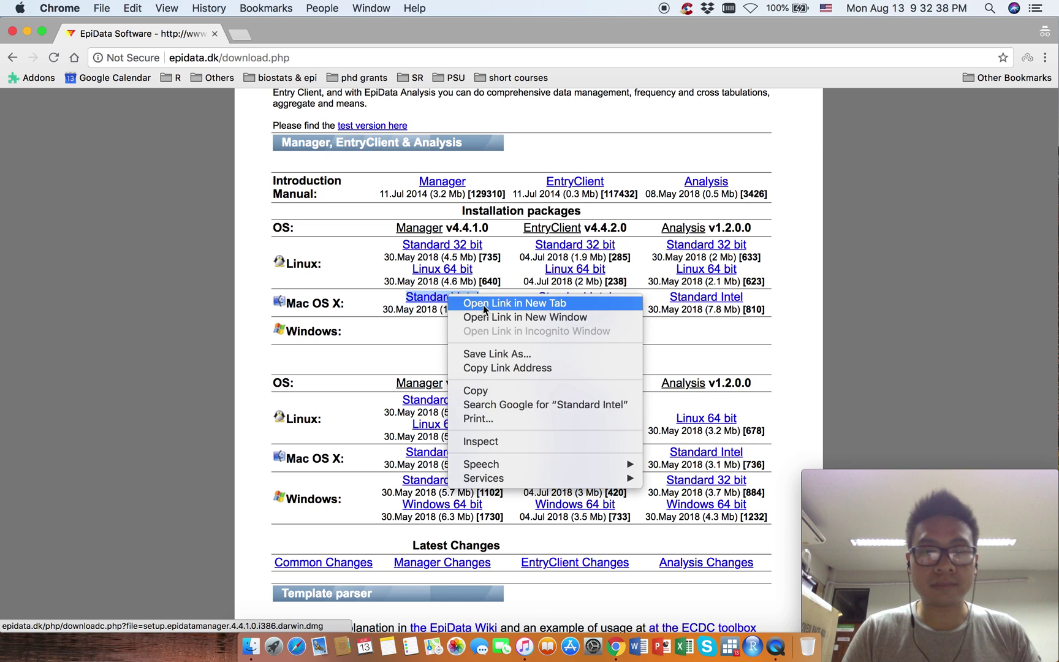
pyautogui.click(507, 302)
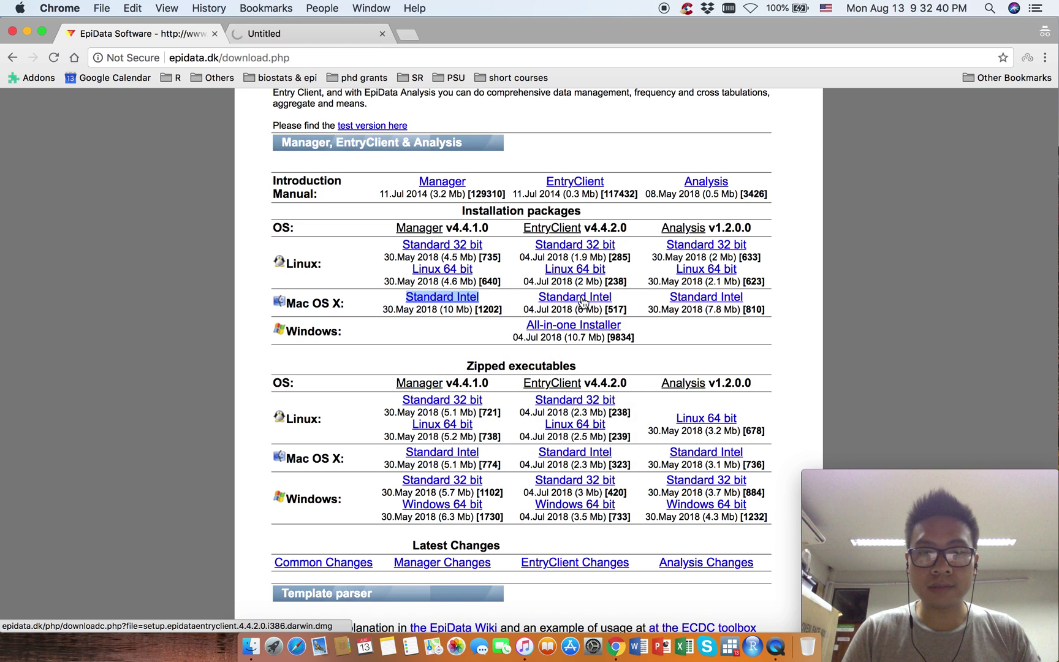
pyautogui.click(582, 300)
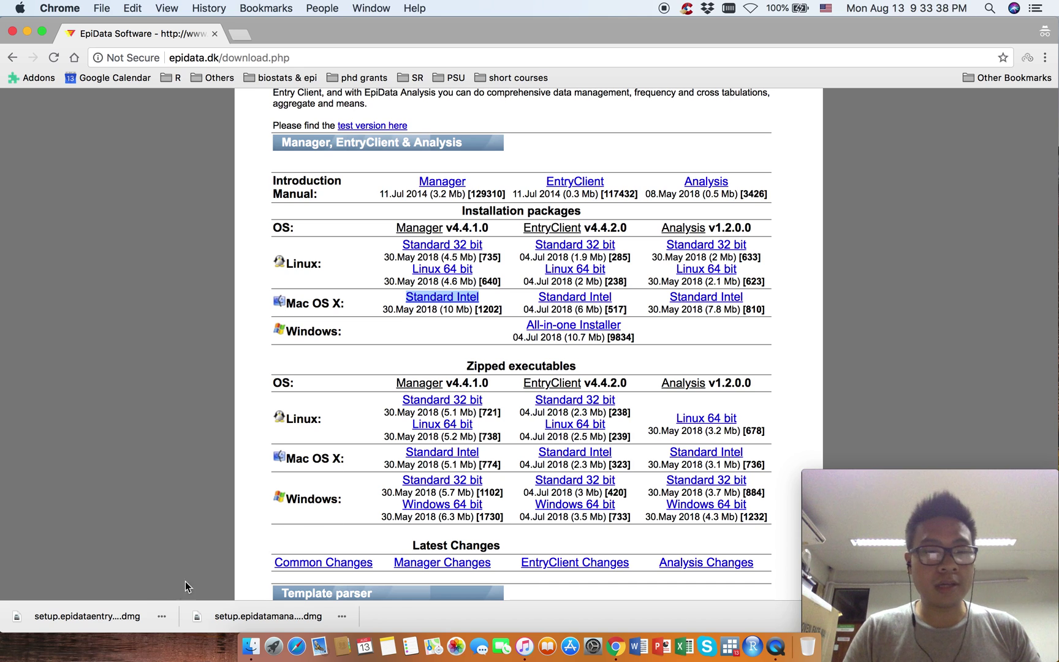
# Reveal the EntryClient download in Finder, select both EpiData .dmg files and open them
pyautogui.click(161, 616)
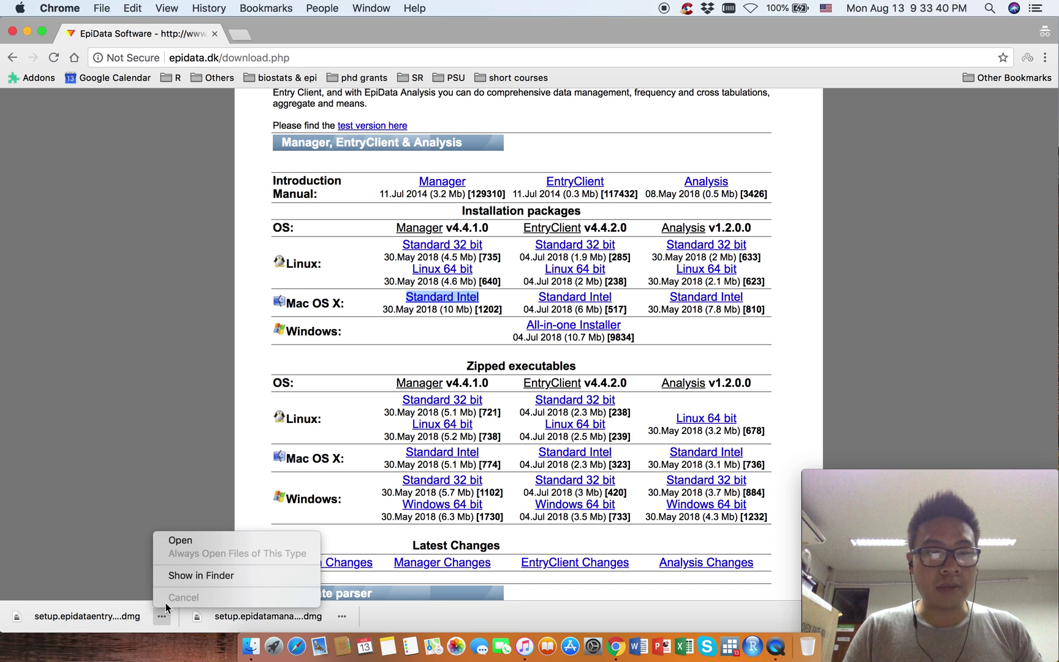
pyautogui.click(202, 577)
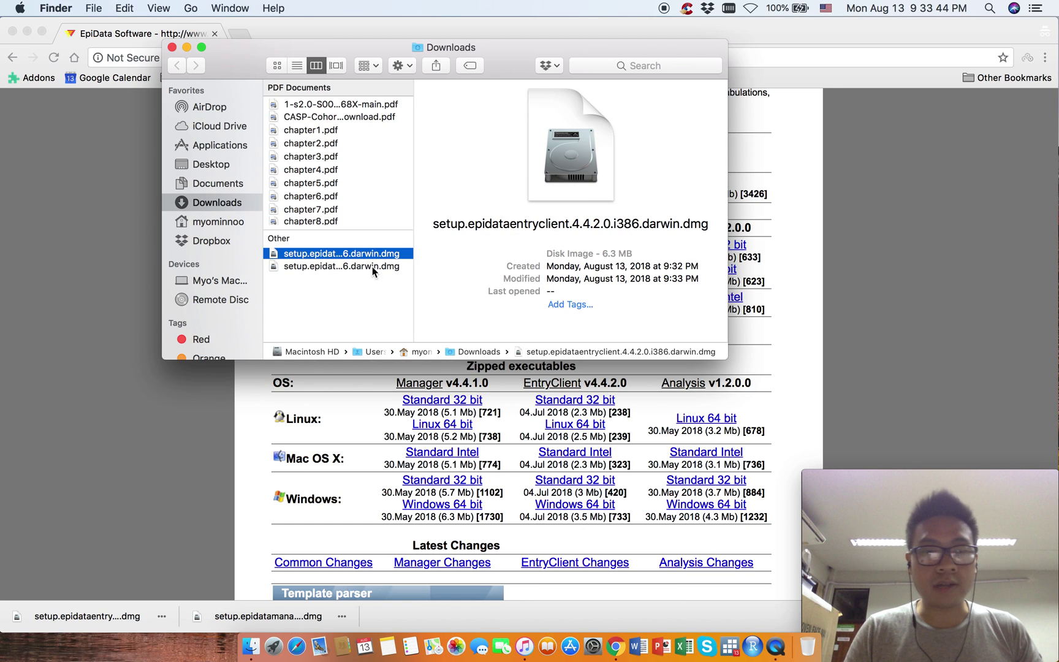
pyautogui.click(372, 266)
pyautogui.click(385, 253)
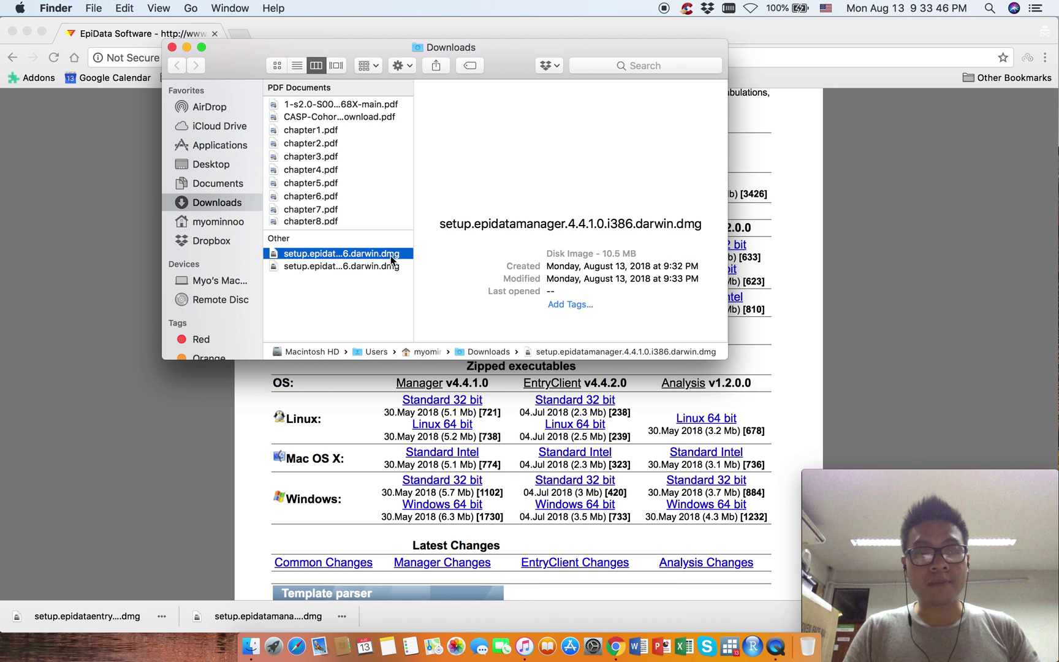
pyautogui.click(397, 268)
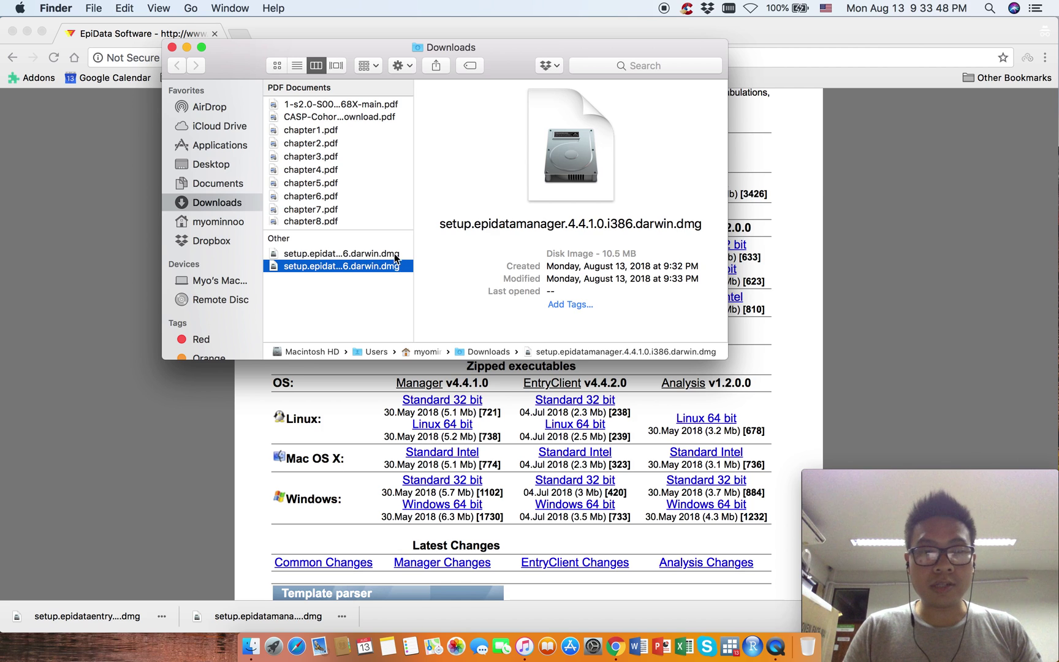
pyautogui.keyDown('shift'); pyautogui.click(399, 255); pyautogui.keyUp('shift')
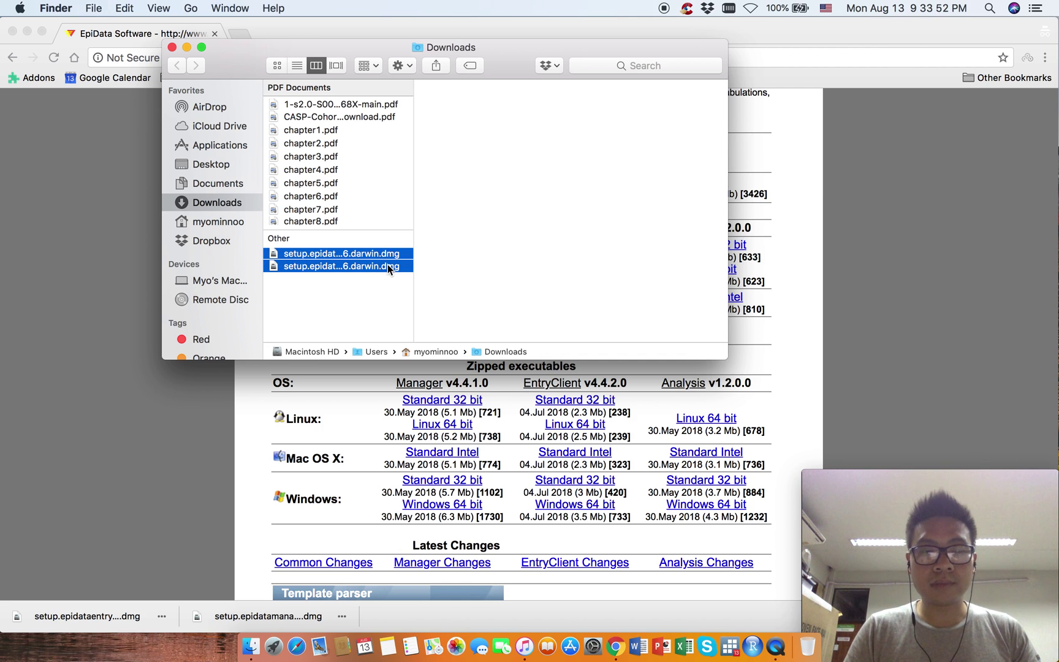
pyautogui.doubleClick(387, 265)
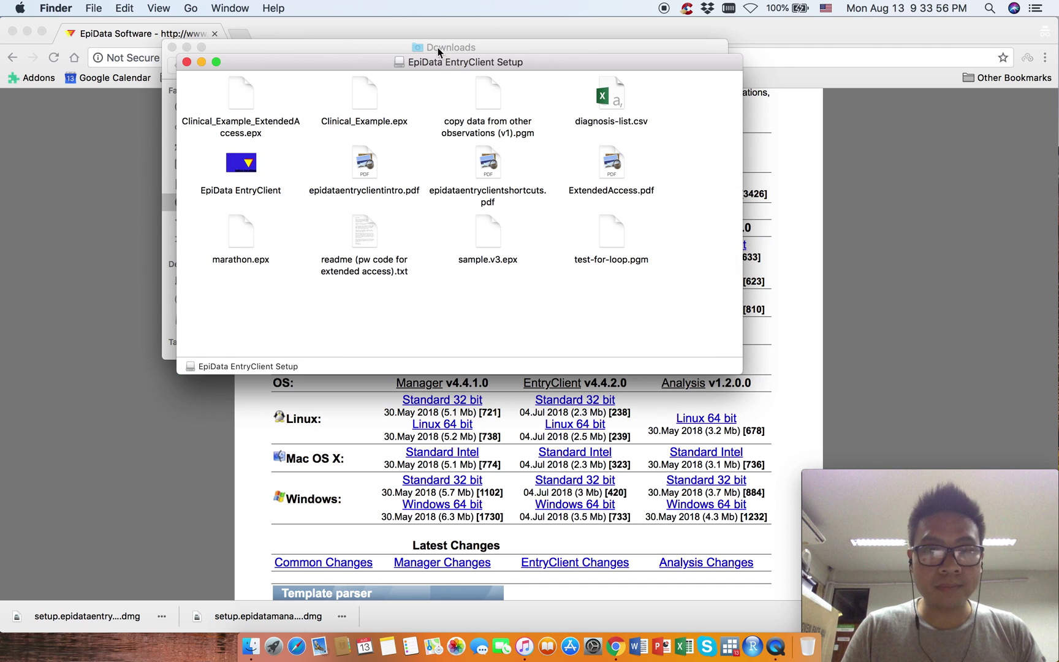
# Dismiss the disk-image warning and mount setup.epidatamanager.4.4.1.0.i386.darwin.dmg from Downloads
pyautogui.moveTo(431, 68); pyautogui.dragTo(543, 319)
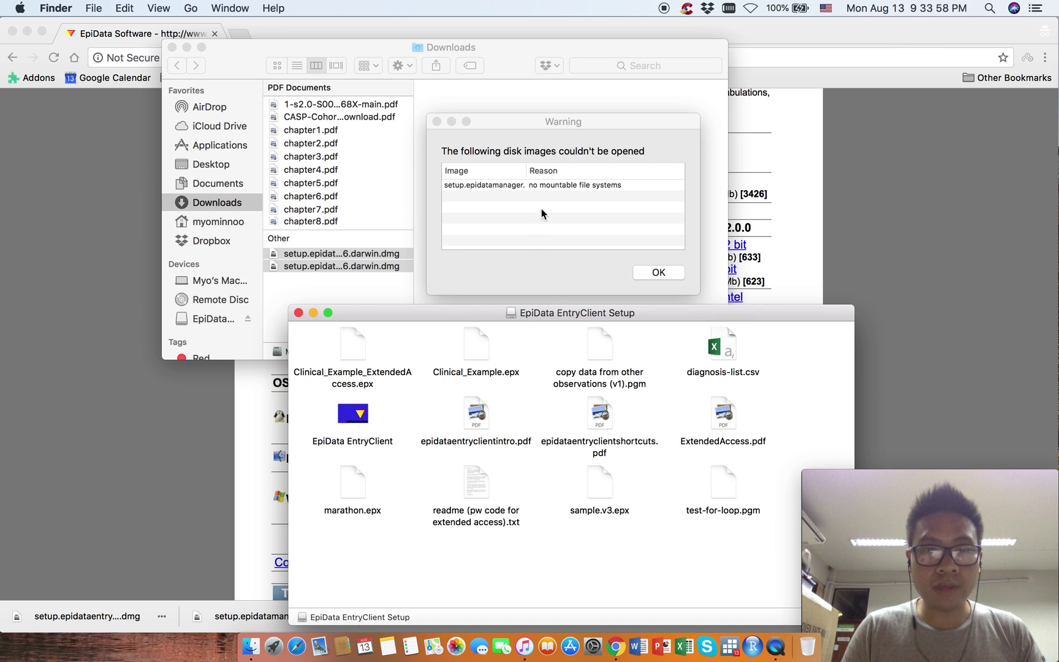
pyautogui.click(597, 258)
pyautogui.click(653, 271)
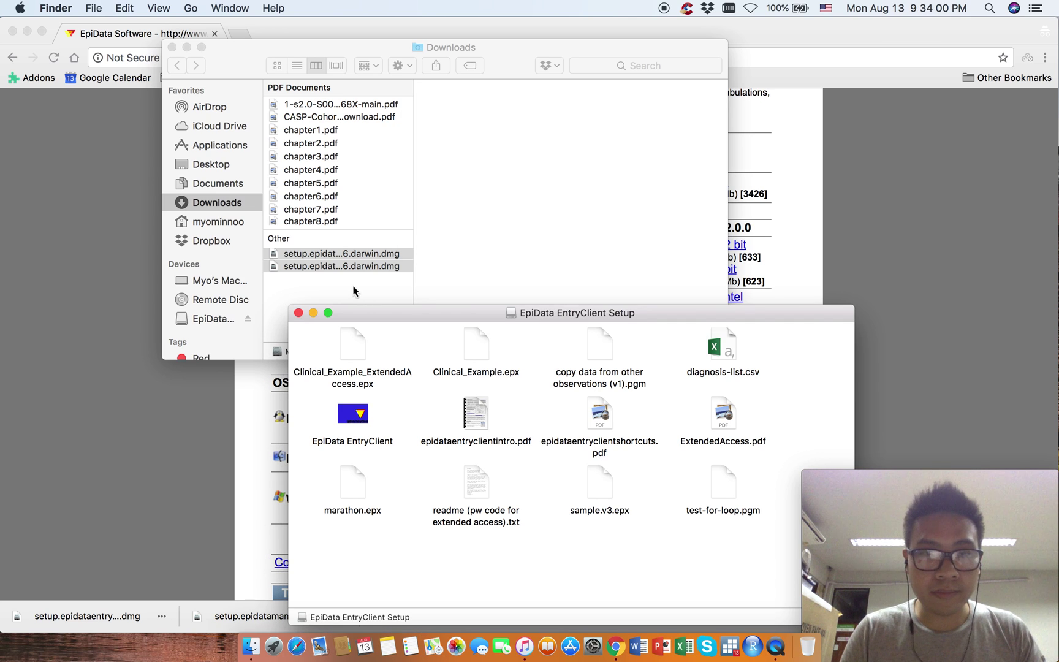
pyautogui.click(354, 290)
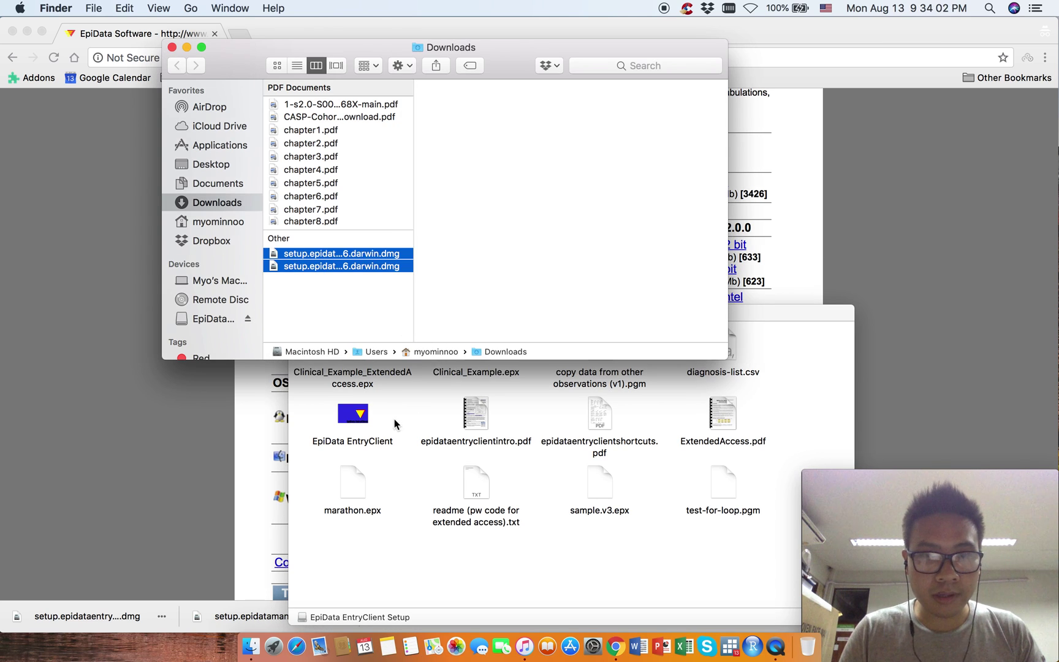
pyautogui.click(394, 423)
pyautogui.click(344, 282)
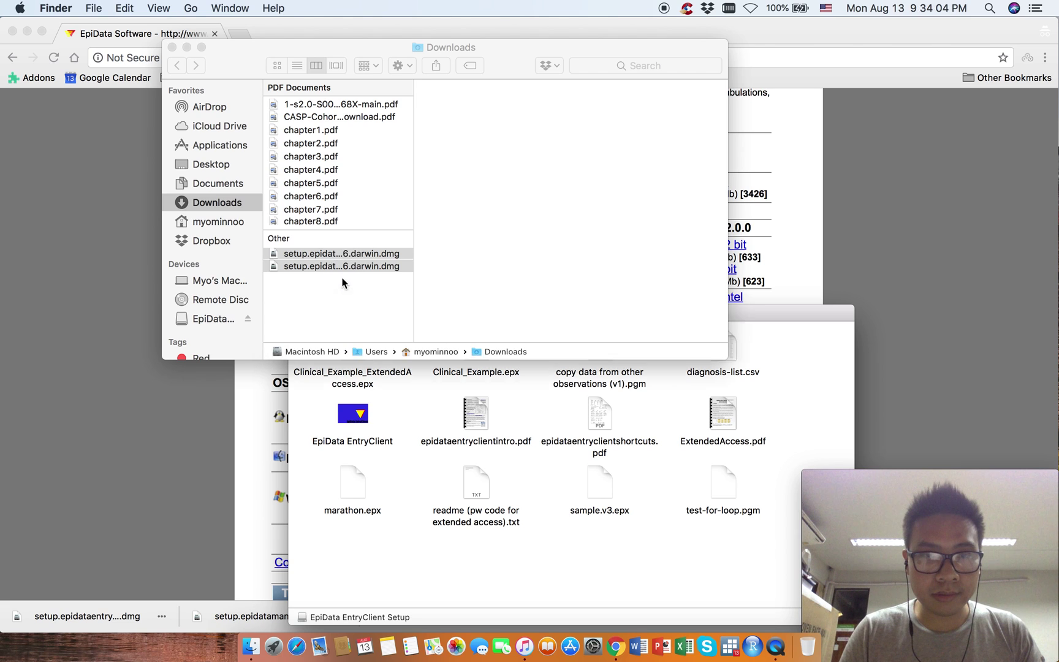
pyautogui.click(351, 289)
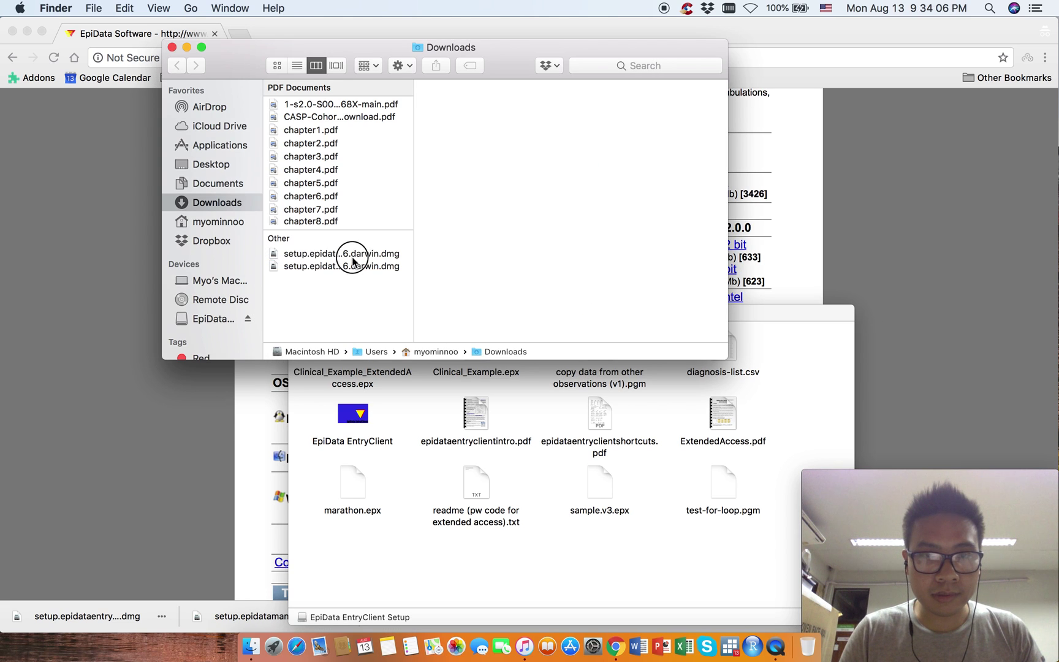
pyautogui.click(352, 257)
pyautogui.click(338, 267)
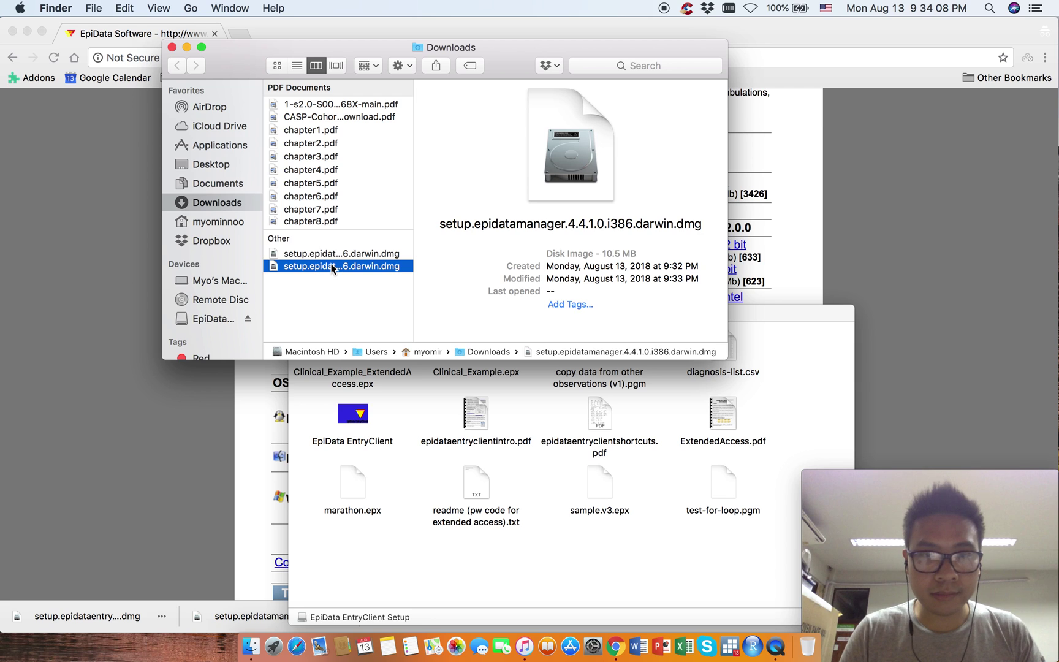
pyautogui.doubleClick(331, 265)
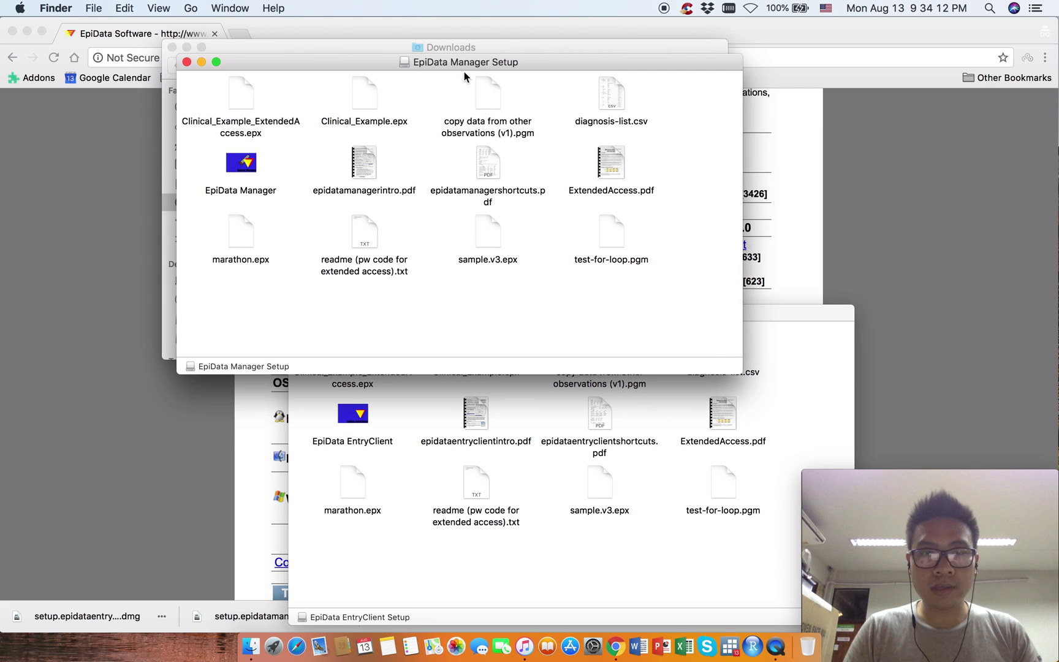
# Arrange both setup windows and review files like Clinical_Example.epx, the readme and ExtendedAccess.pdf
pyautogui.moveTo(456, 63); pyautogui.dragTo(363, 88)
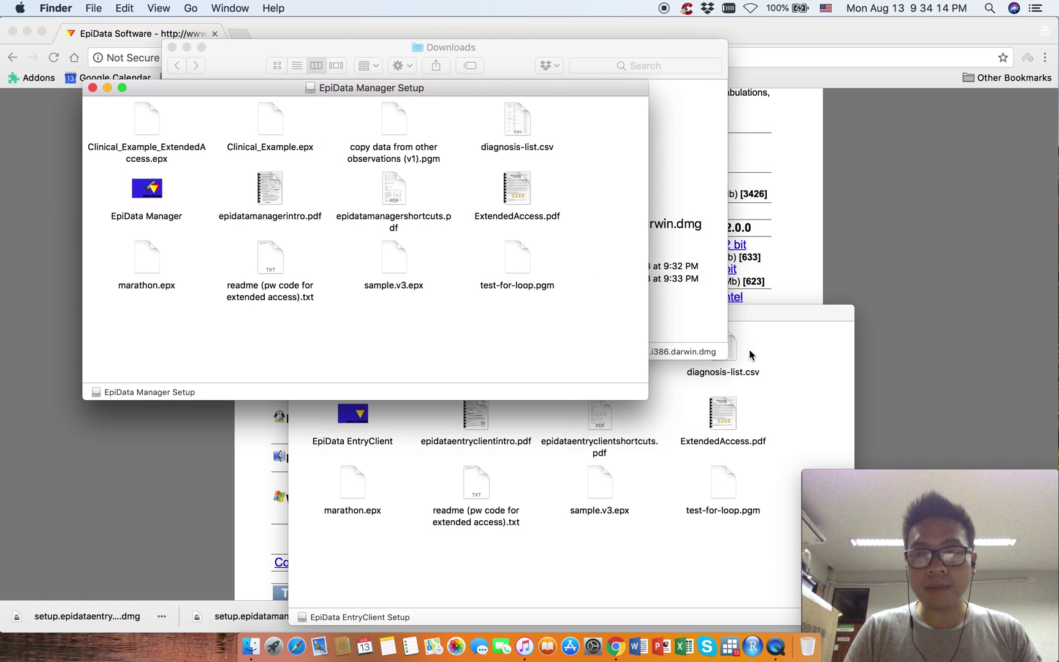
pyautogui.click(789, 353)
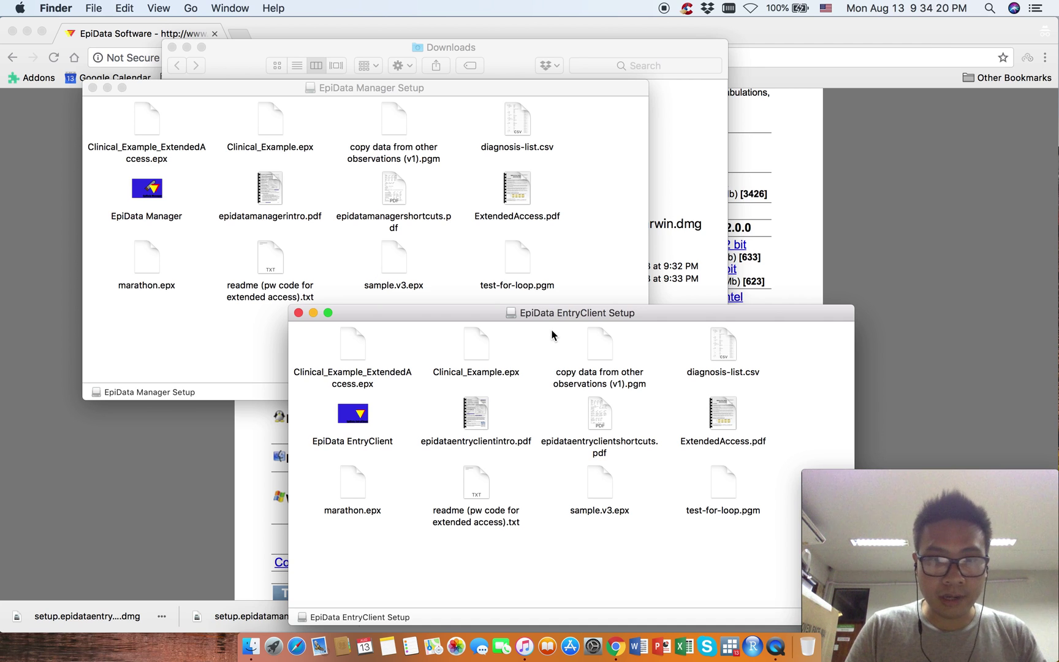
pyautogui.click(259, 207)
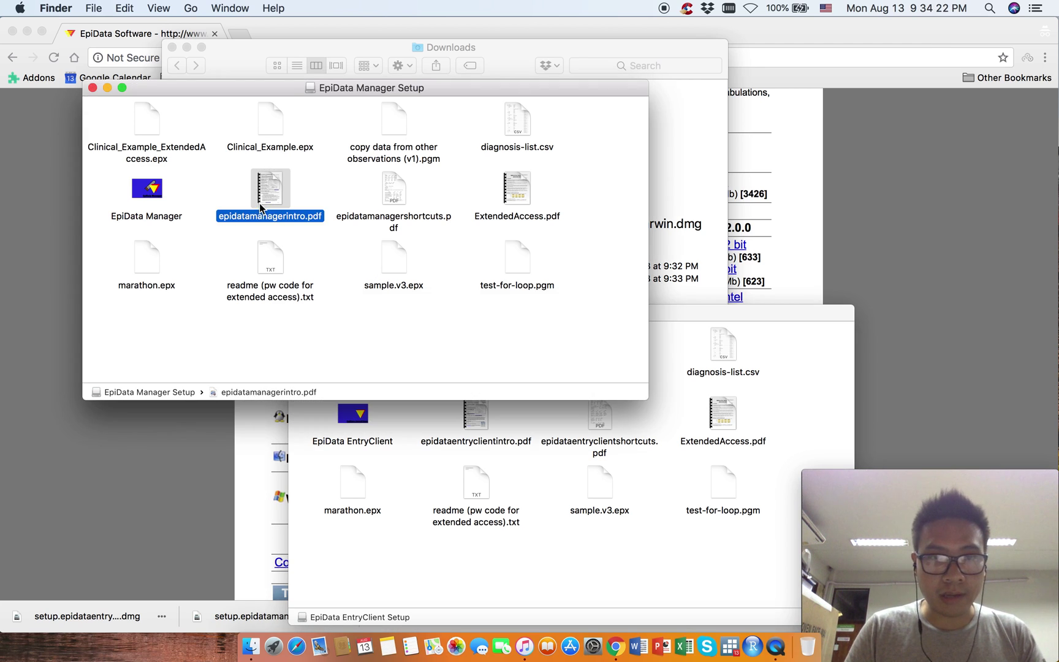
pyautogui.click(260, 138)
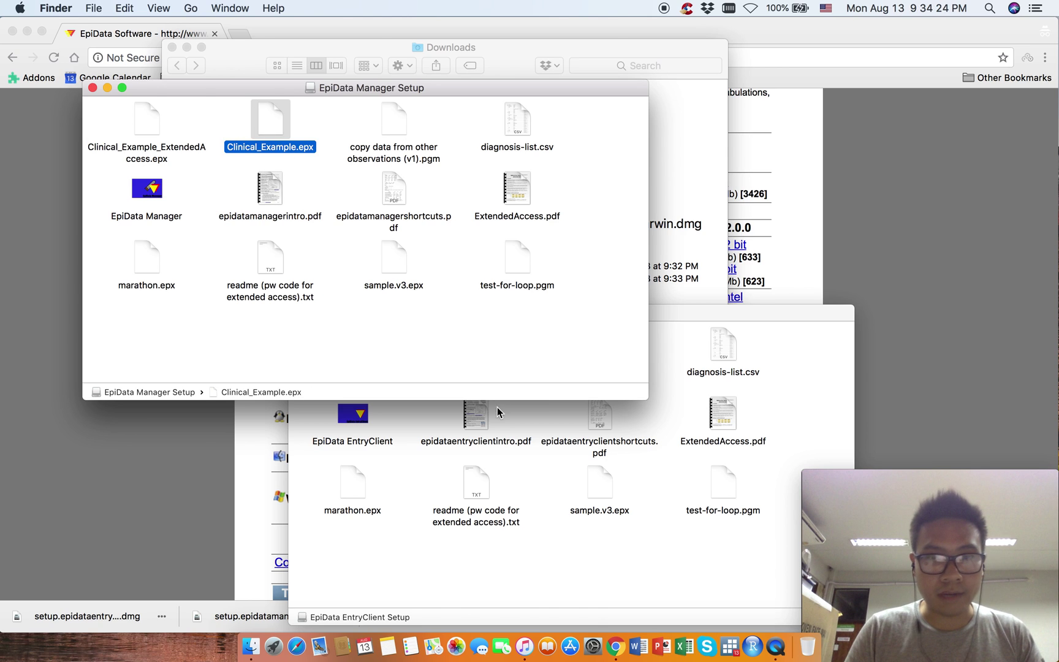
pyautogui.click(476, 485)
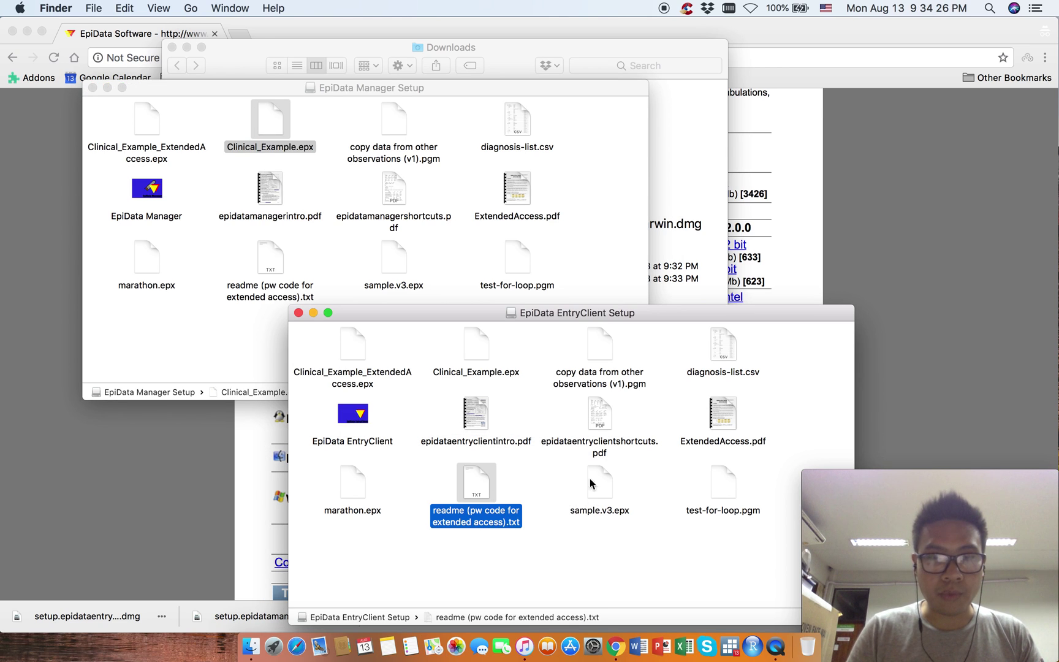
pyautogui.click(705, 421)
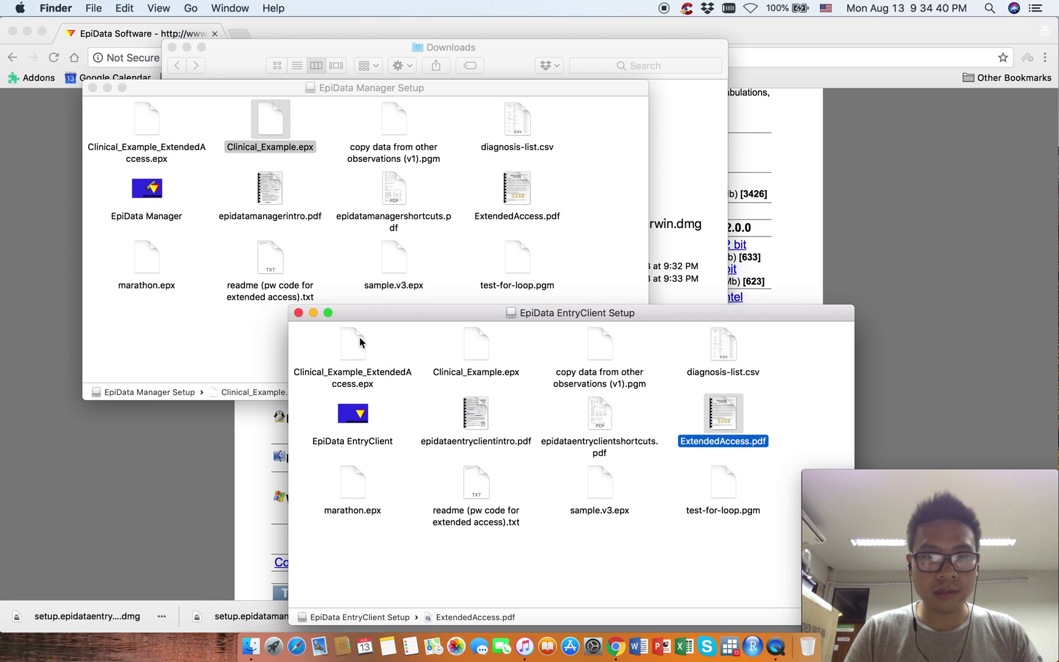
# Open a new Finder window and reposition the EntryClient setup window beside it
pyautogui.click(313, 314)
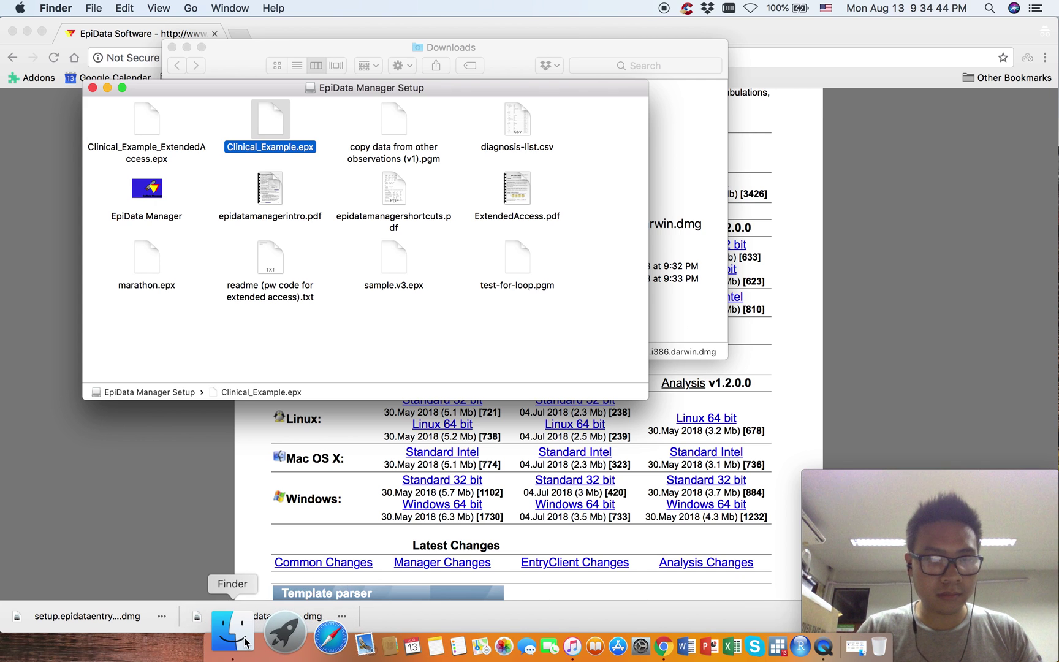
pyautogui.click(856, 646)
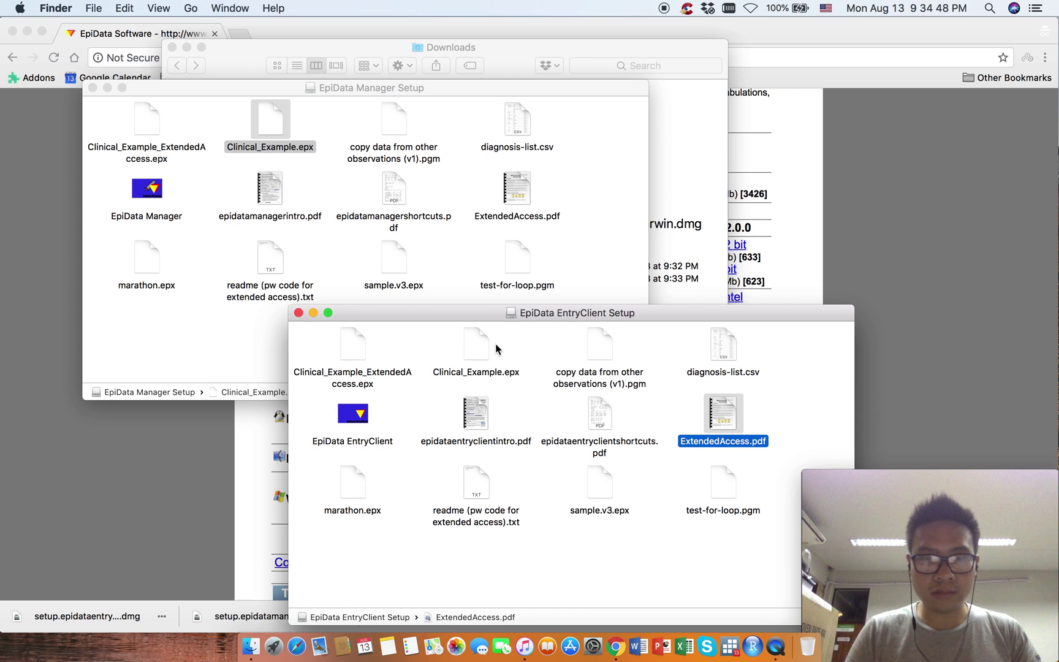
pyautogui.press('super+m')
pyautogui.press('super+n')
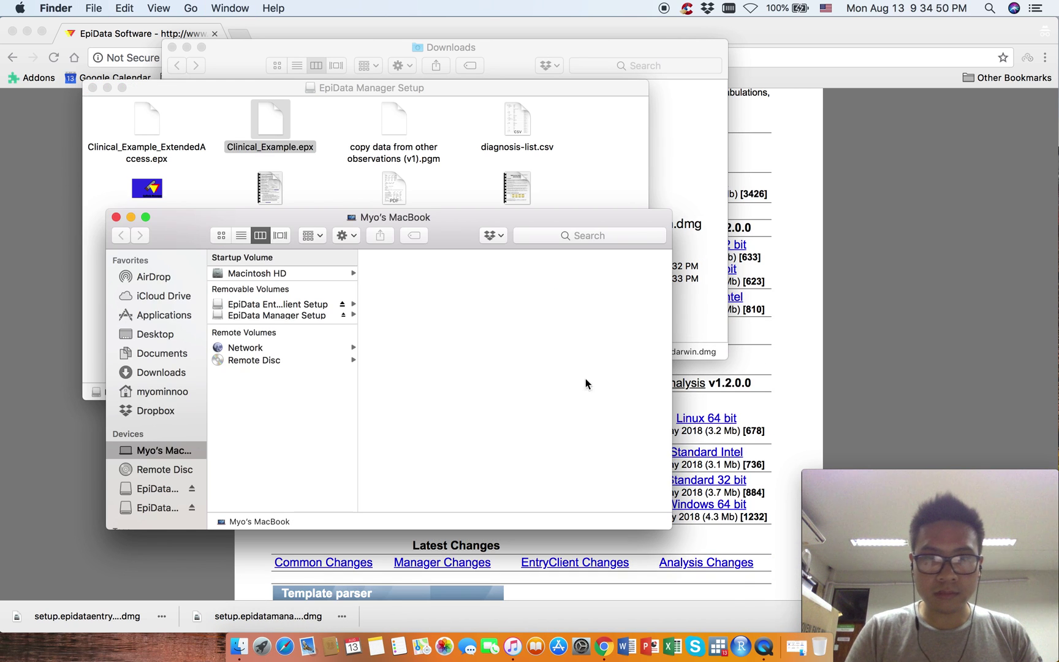
pyautogui.click(797, 646)
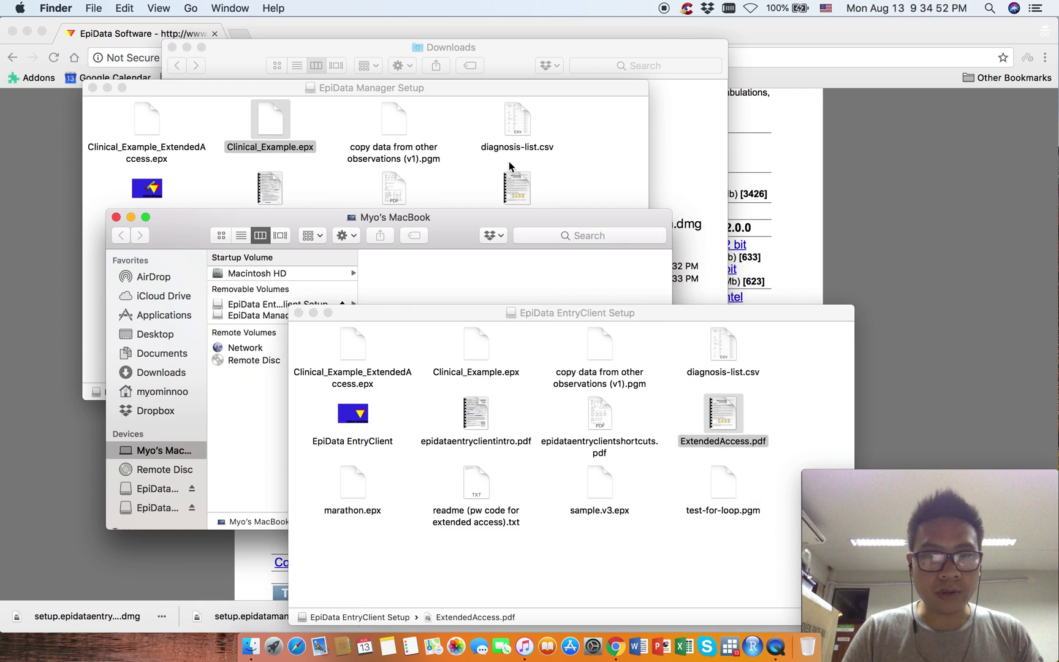
pyautogui.moveTo(512, 312); pyautogui.dragTo(683, 209)
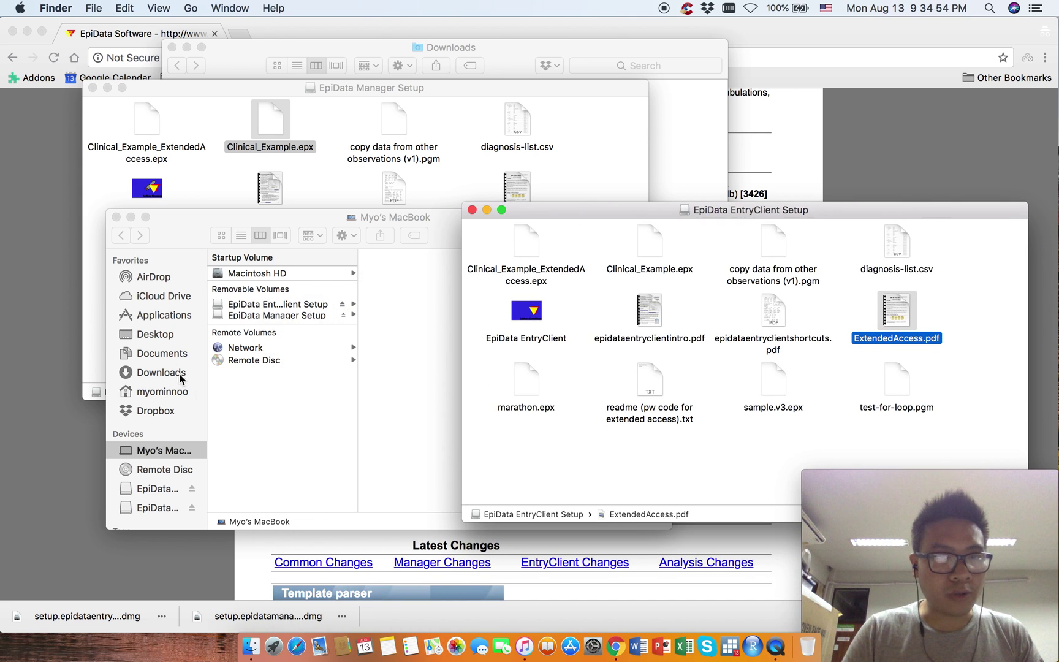
# Create a new folder in Applications via File > New Folder and begin naming it EpiData
pyautogui.click(173, 315)
pyautogui.click(173, 315)
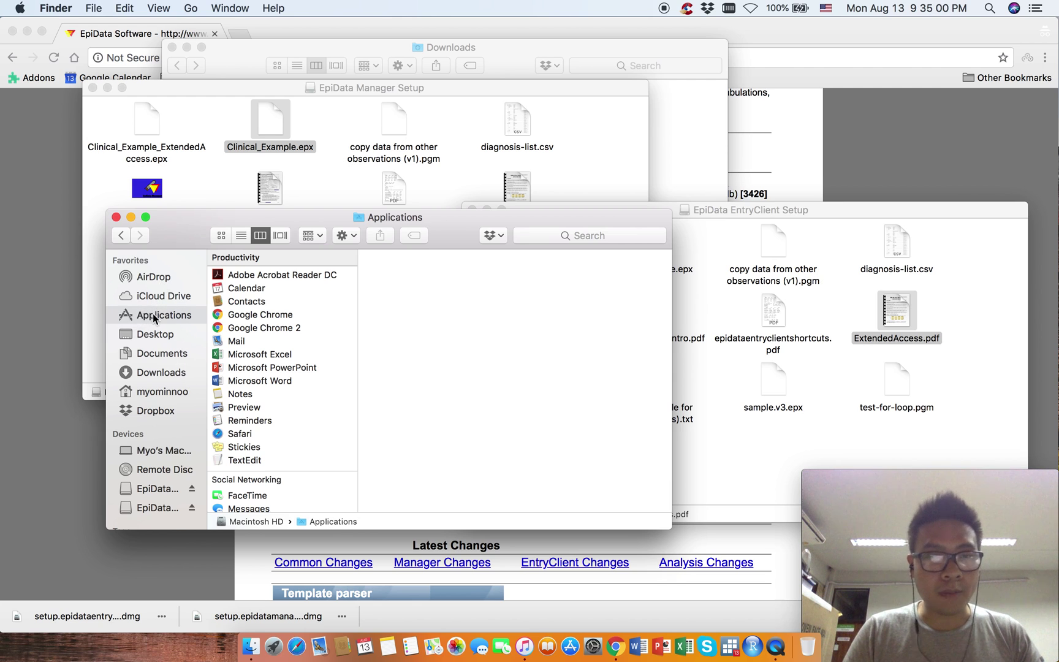
pyautogui.rightClick(342, 433)
pyautogui.click(331, 432)
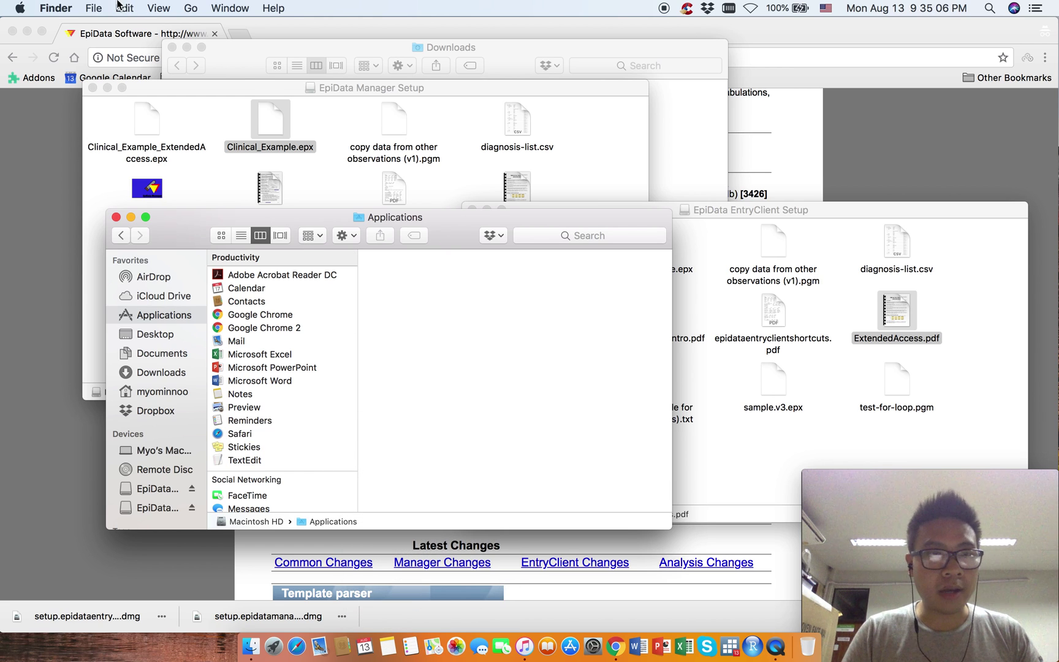
pyautogui.click(97, 8)
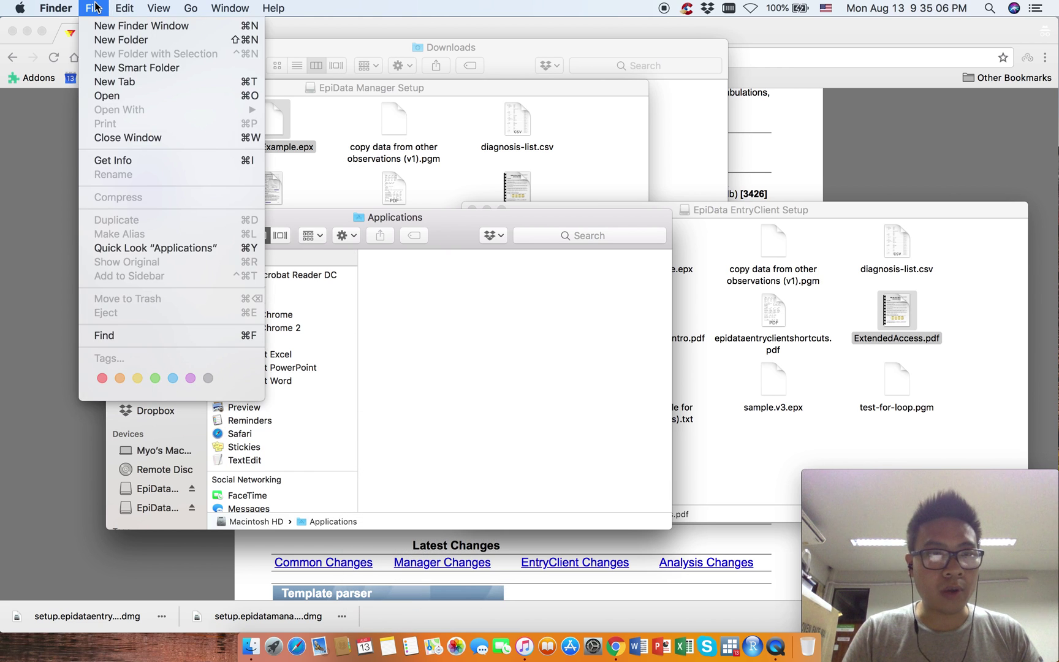
pyautogui.click(125, 40)
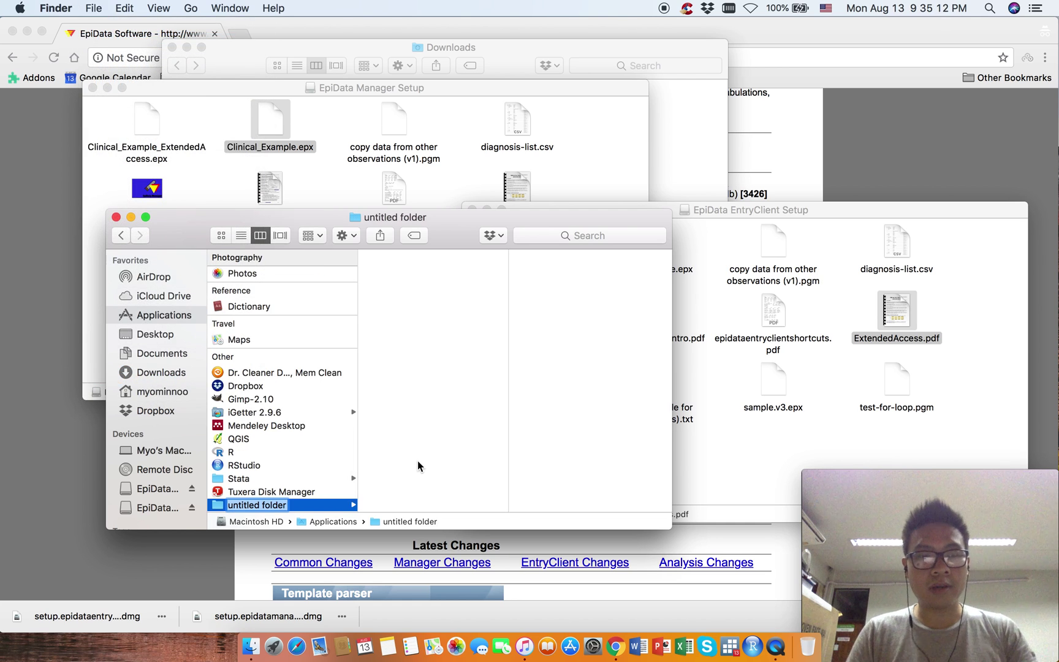
pyautogui.write('EpiData')
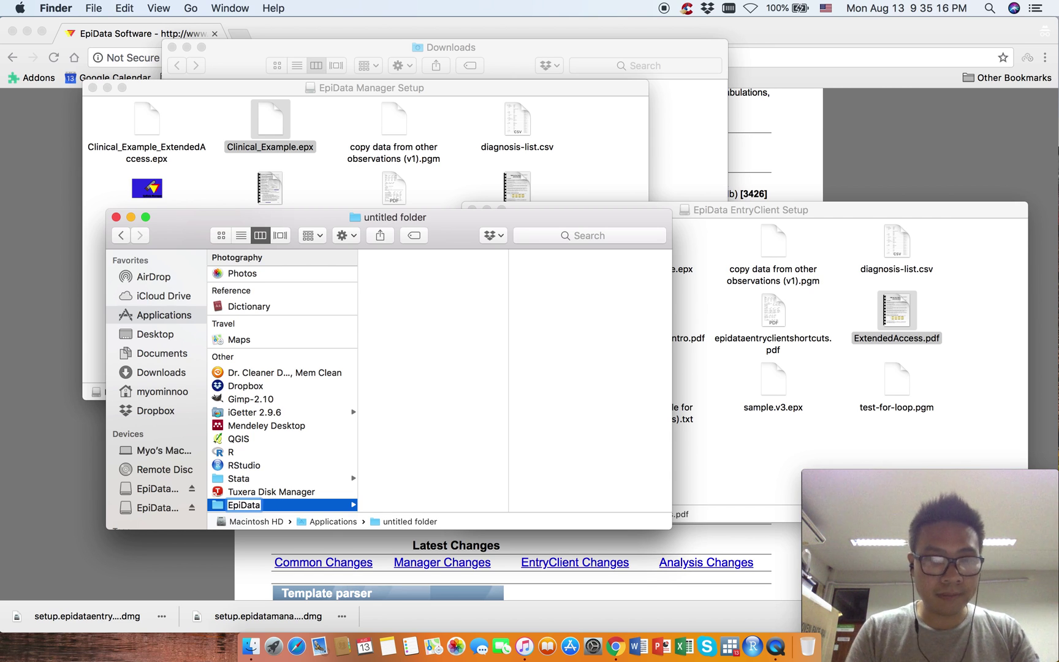
# Confirm the EpiData folder name and create a Manager subfolder inside it
pyautogui.press('Return')
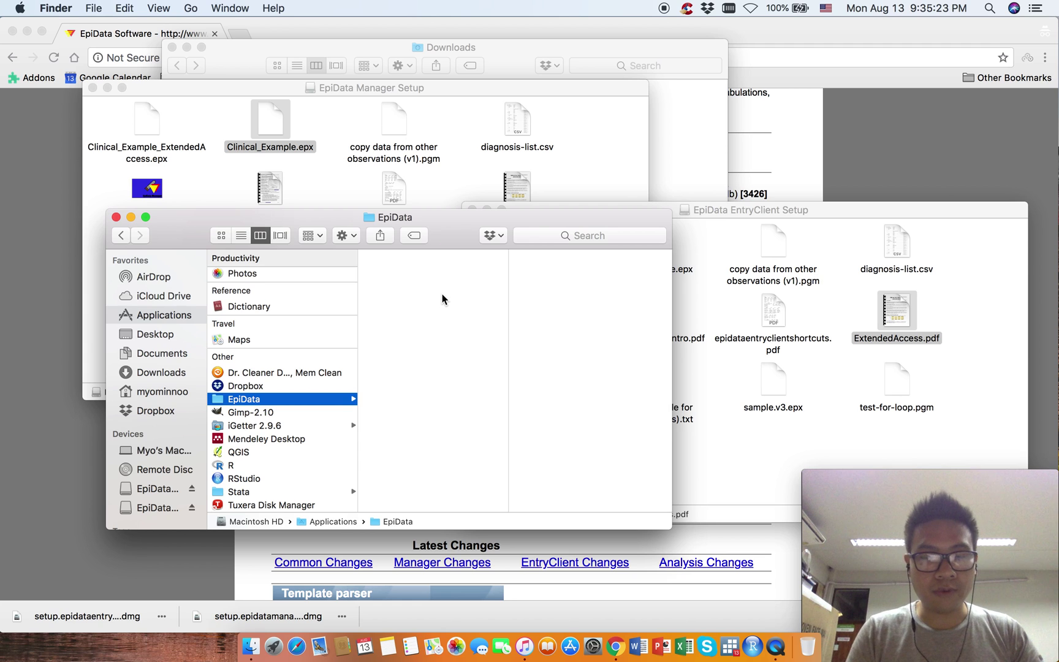
pyautogui.press('super+shift+n')
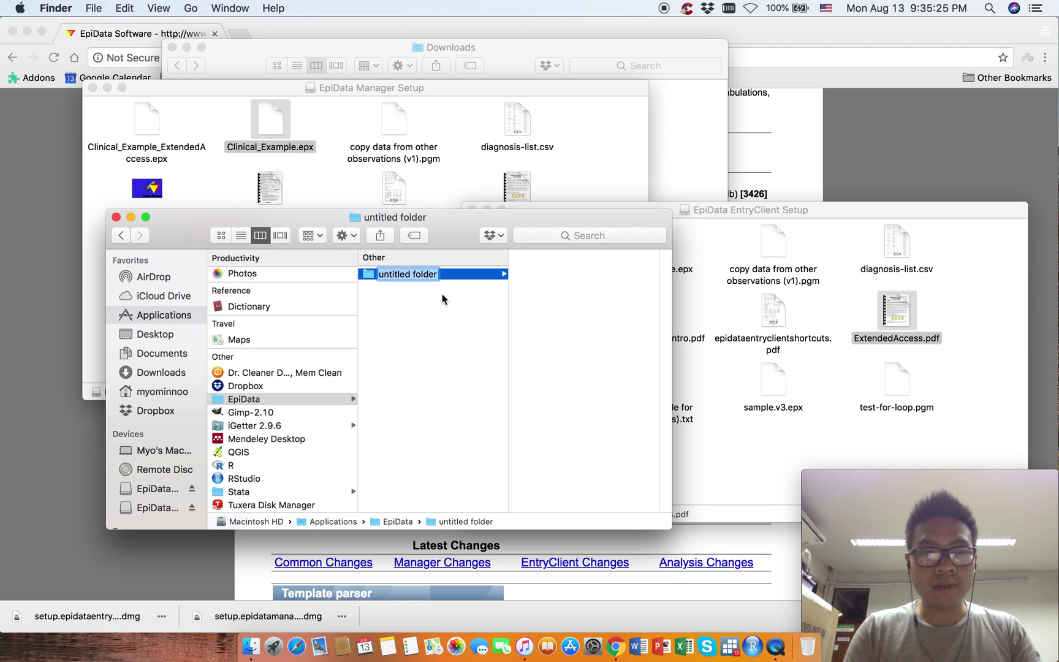
pyautogui.write('Manager')
pyautogui.press('Return')
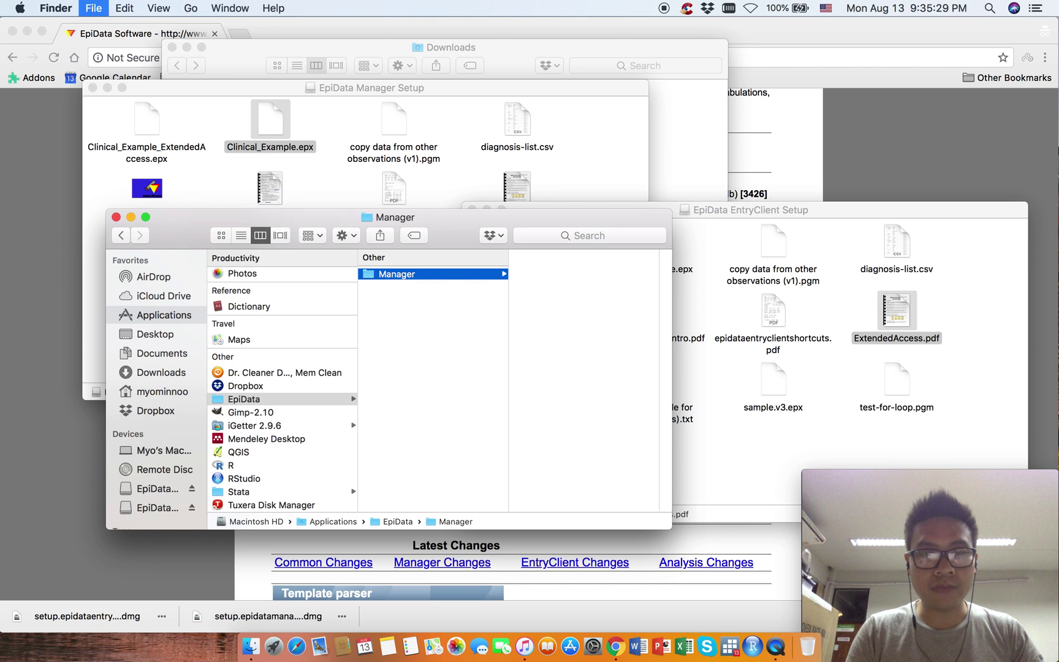
# Delete the accidental folder inside Manager and create an EntryClient subfolder in EpiData
pyautogui.press('super+shift+n')
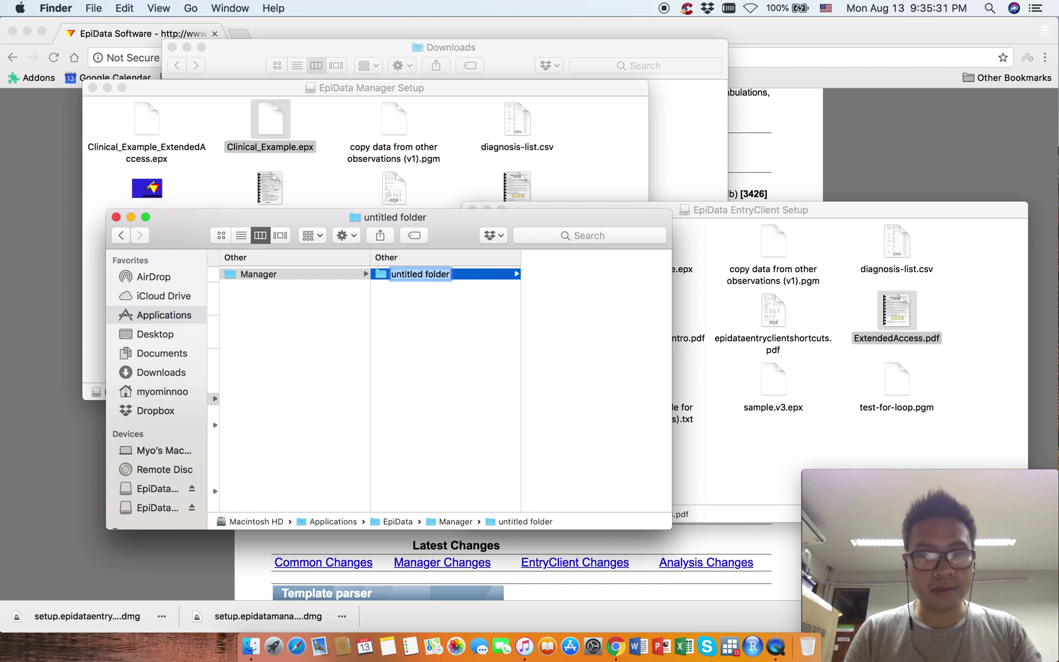
pyautogui.press('BackSpace')
pyautogui.press('Return')
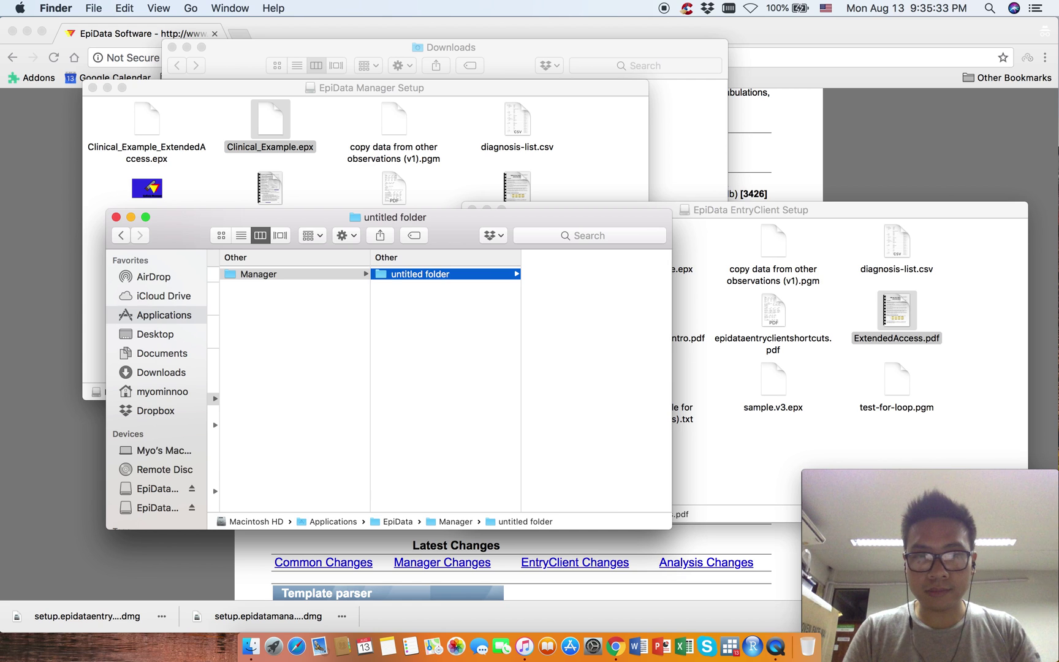
pyautogui.press('super+BackSpace')
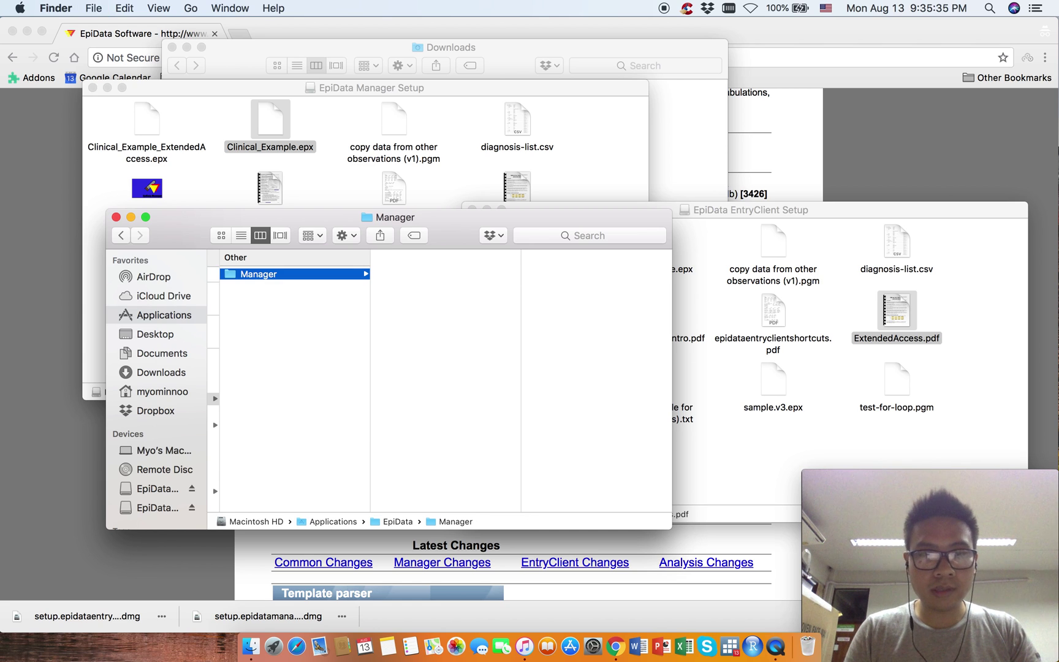
pyautogui.press('super+Up')
pyautogui.press('super+shift+n')
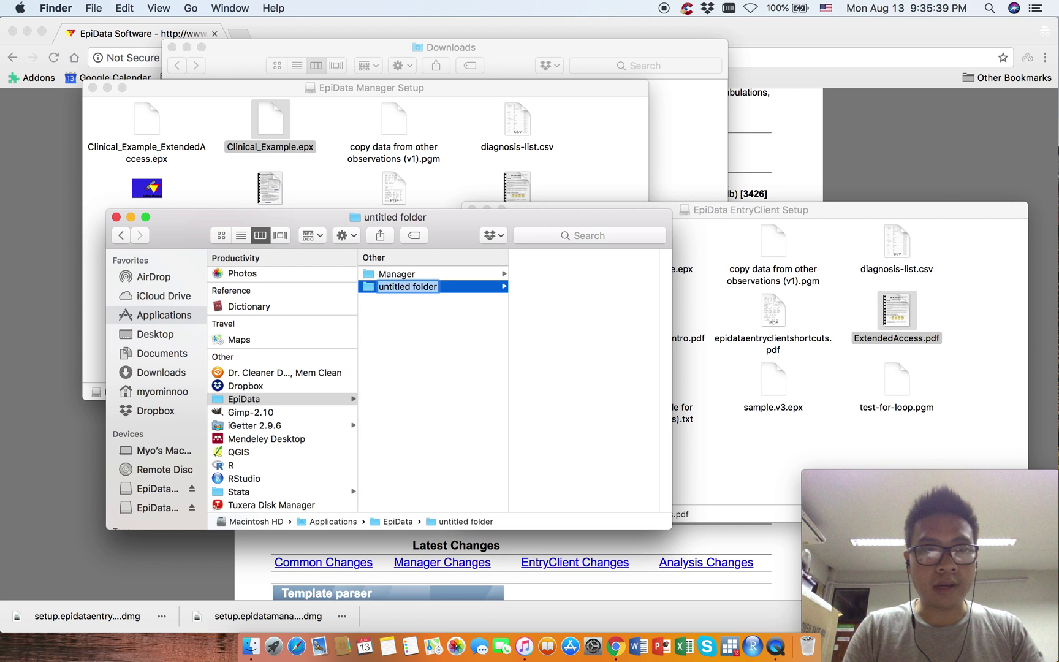
pyautogui.write('EntryClient')
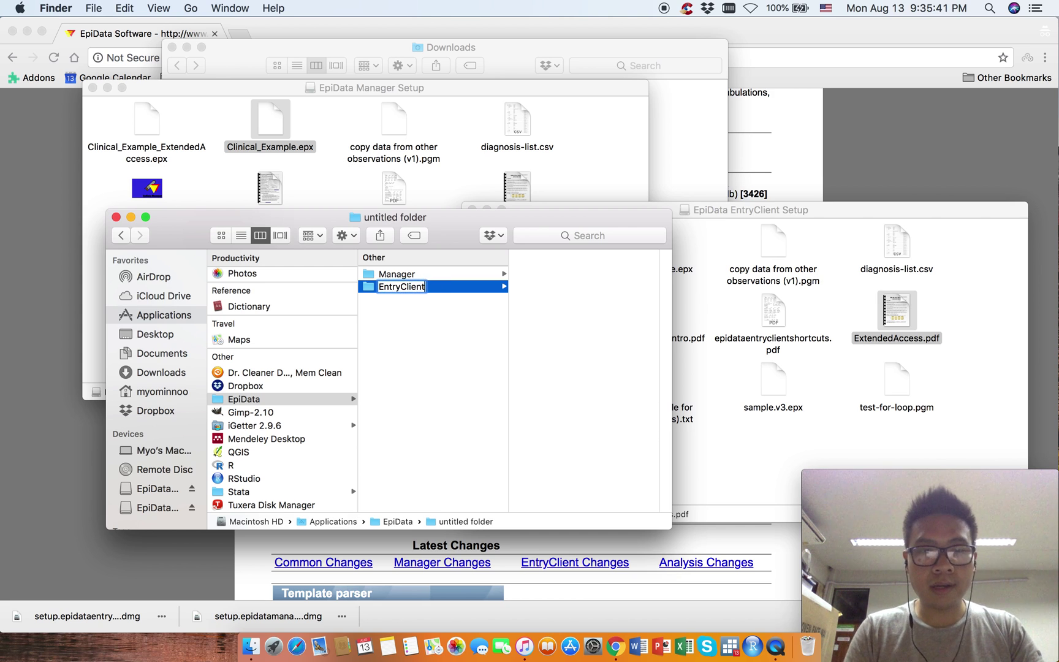
pyautogui.press('Return')
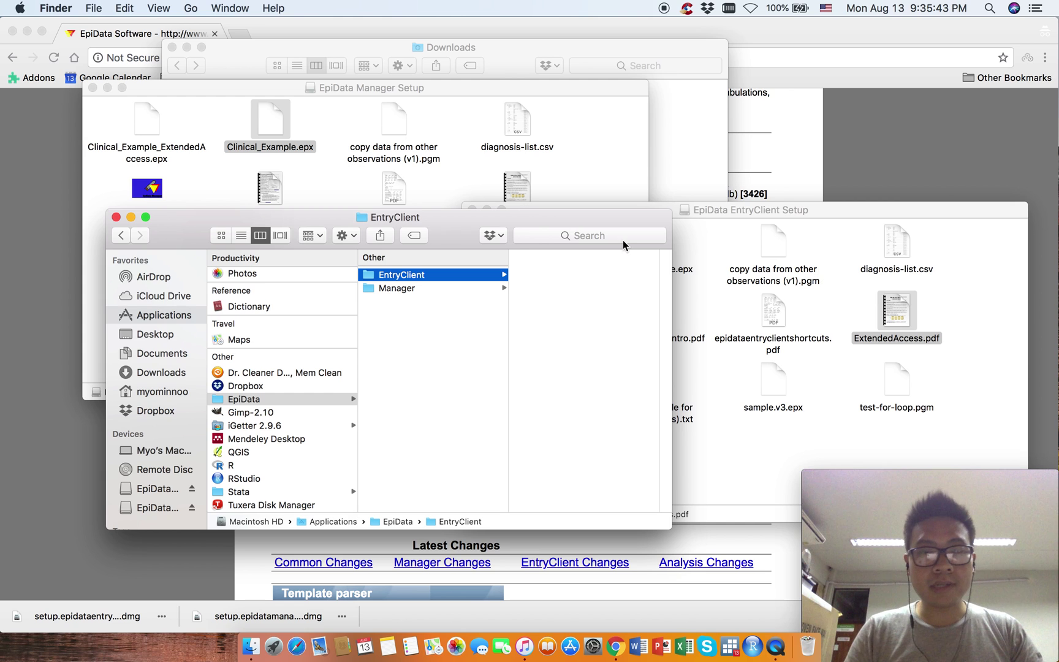
pyautogui.moveTo(545, 219); pyautogui.dragTo(470, 271)
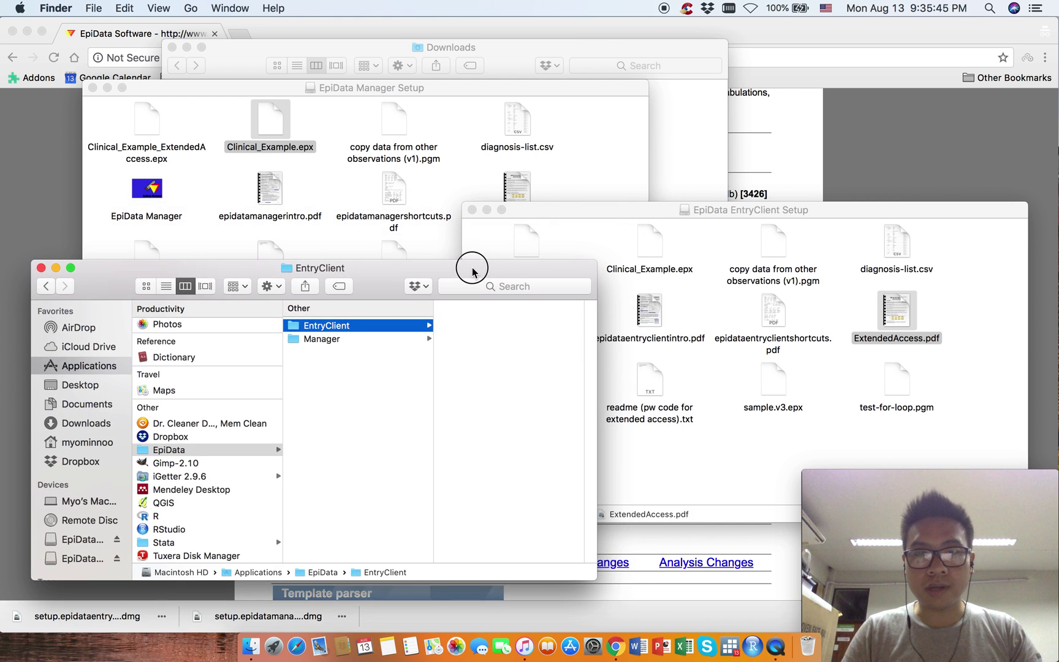
# Copy all twelve EntryClient setup files into Applications/EpiData/EntryClient
pyautogui.click(473, 205)
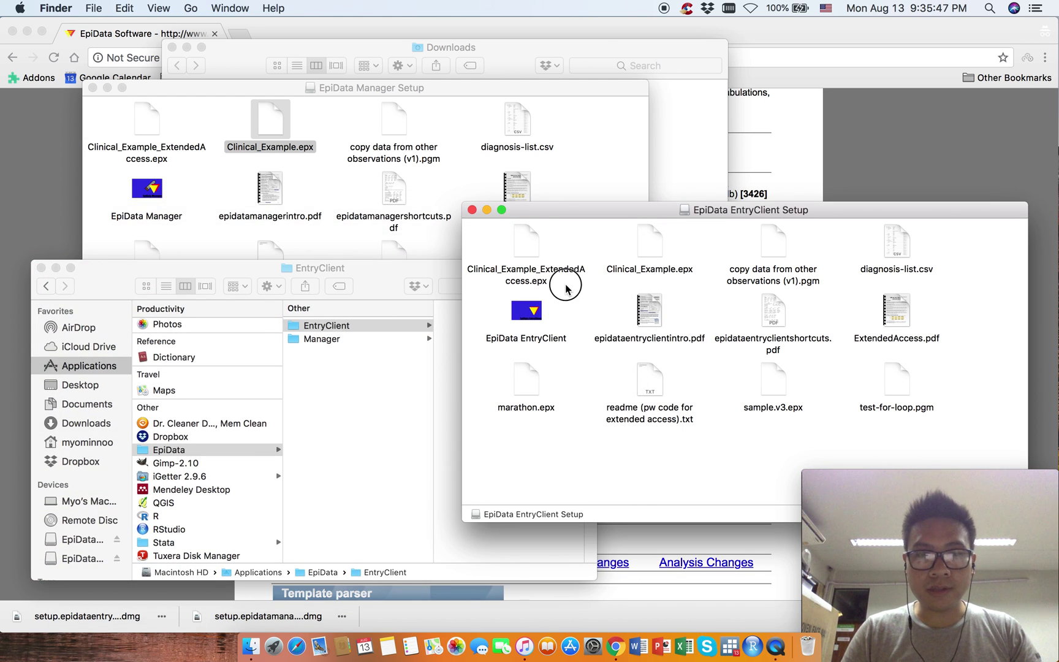
pyautogui.press('super+a')
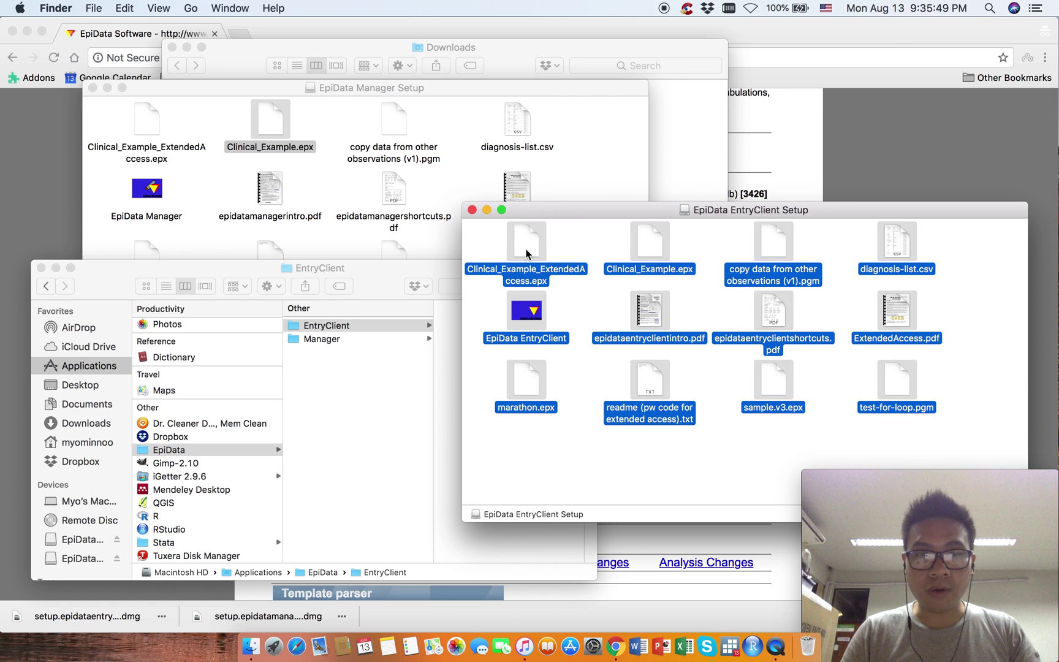
pyautogui.moveTo(567, 209); pyautogui.dragTo(655, 131)
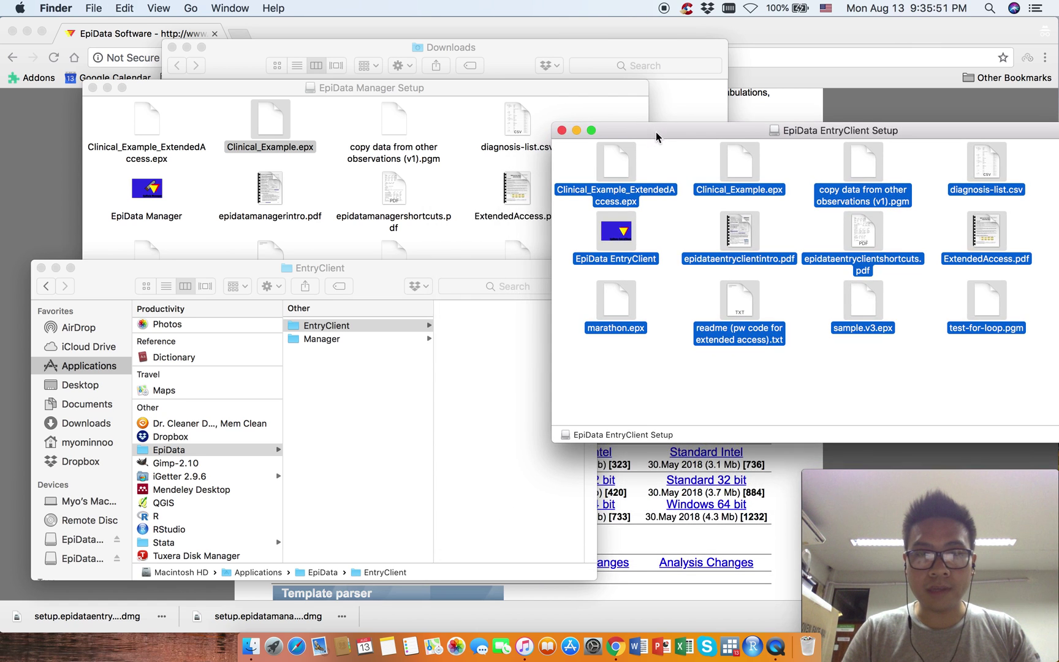
pyautogui.moveTo(620, 171); pyautogui.dragTo(501, 355)
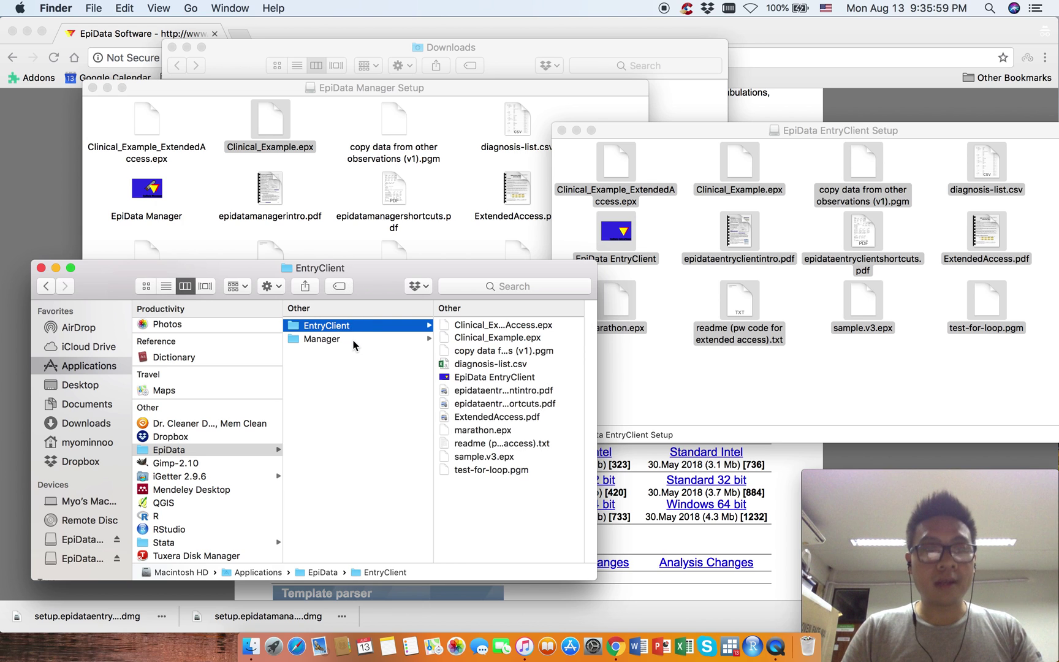
# Copy all twelve Manager setup files into Applications/EpiData/Manager
pyautogui.click(341, 339)
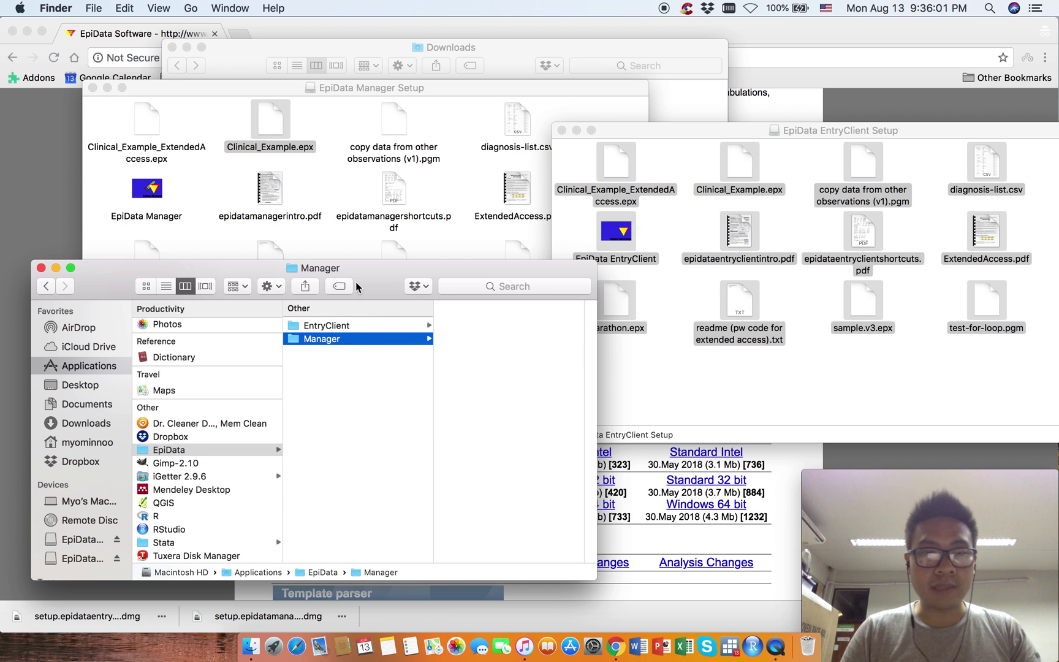
pyautogui.click(334, 148)
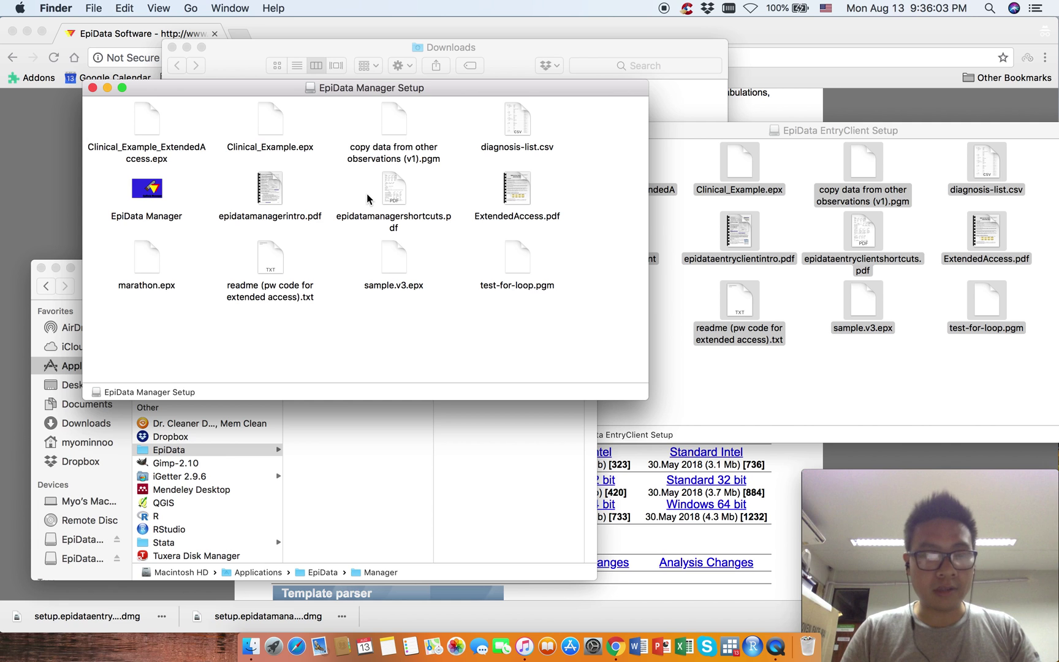
pyautogui.press('super+a')
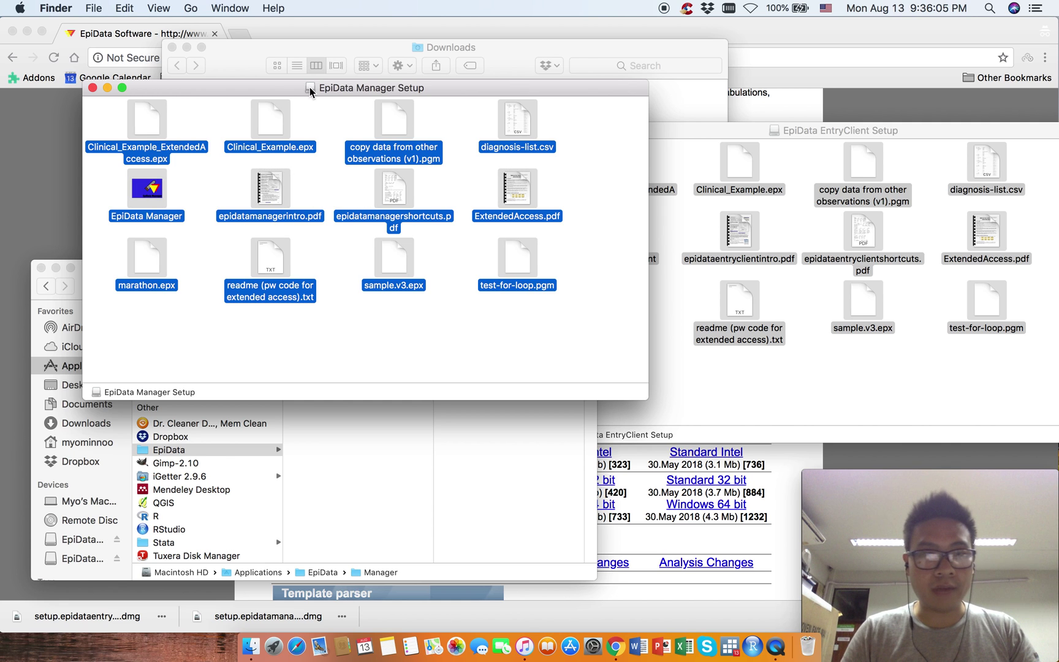
pyautogui.moveTo(318, 88); pyautogui.dragTo(798, 75)
pyautogui.moveTo(656, 120); pyautogui.dragTo(524, 363)
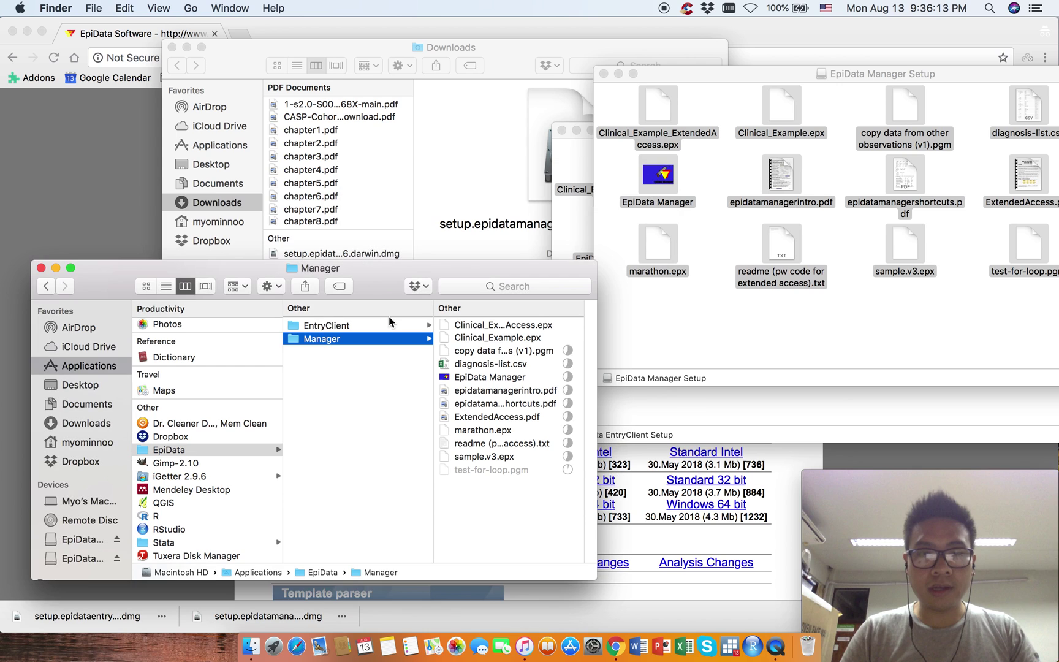
# Close the EpiData Manager Setup window and eject both EpiData setup disks from the sidebar
pyautogui.click(604, 74)
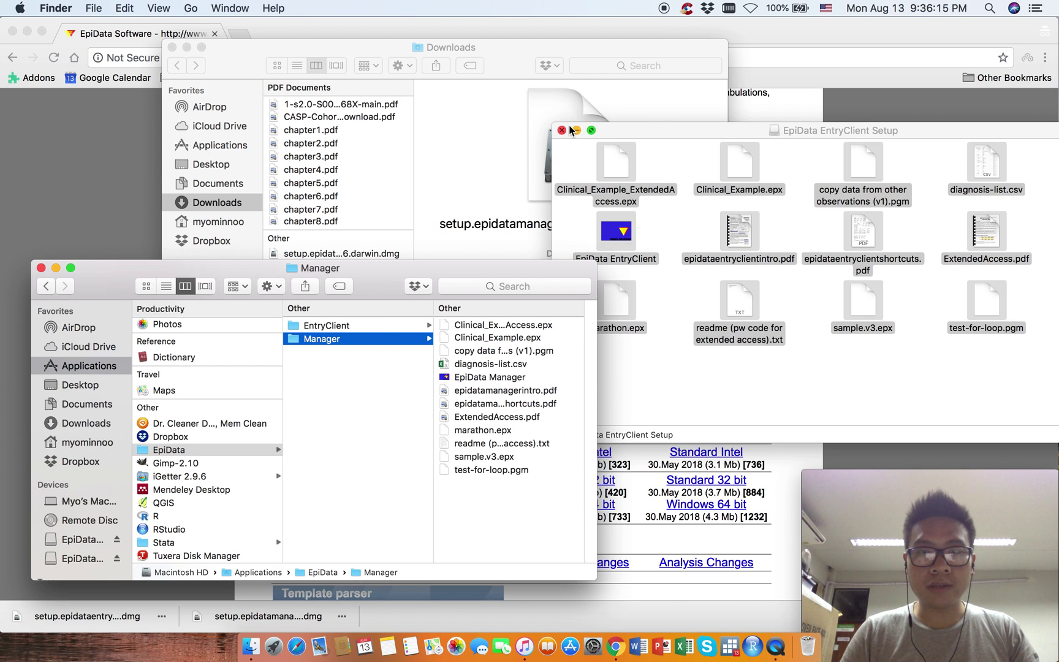
pyautogui.click(420, 209)
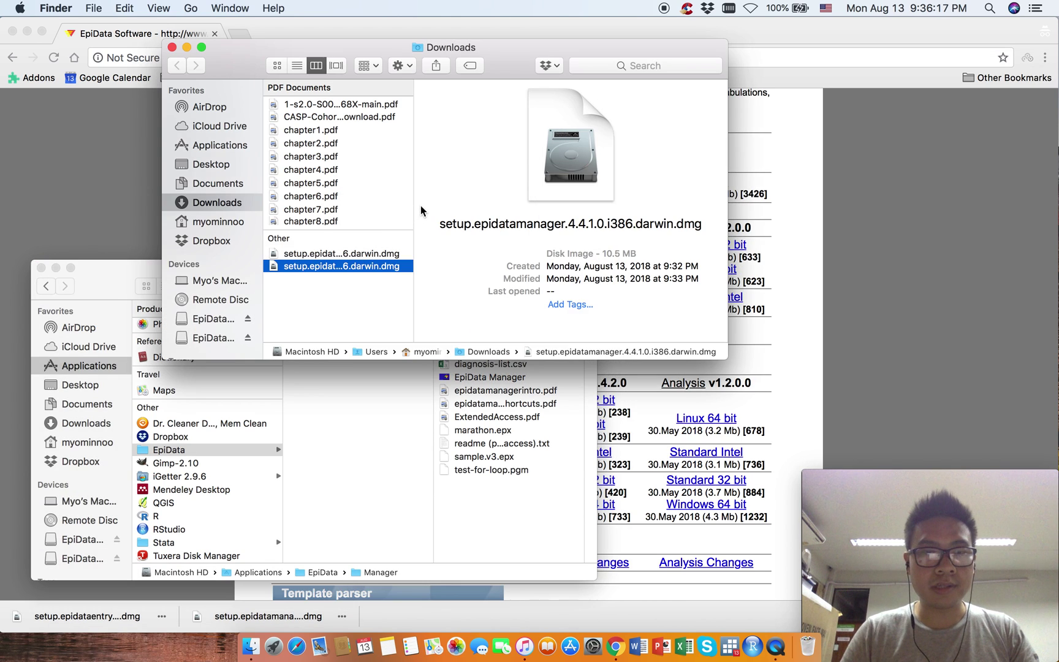
pyautogui.click(247, 338)
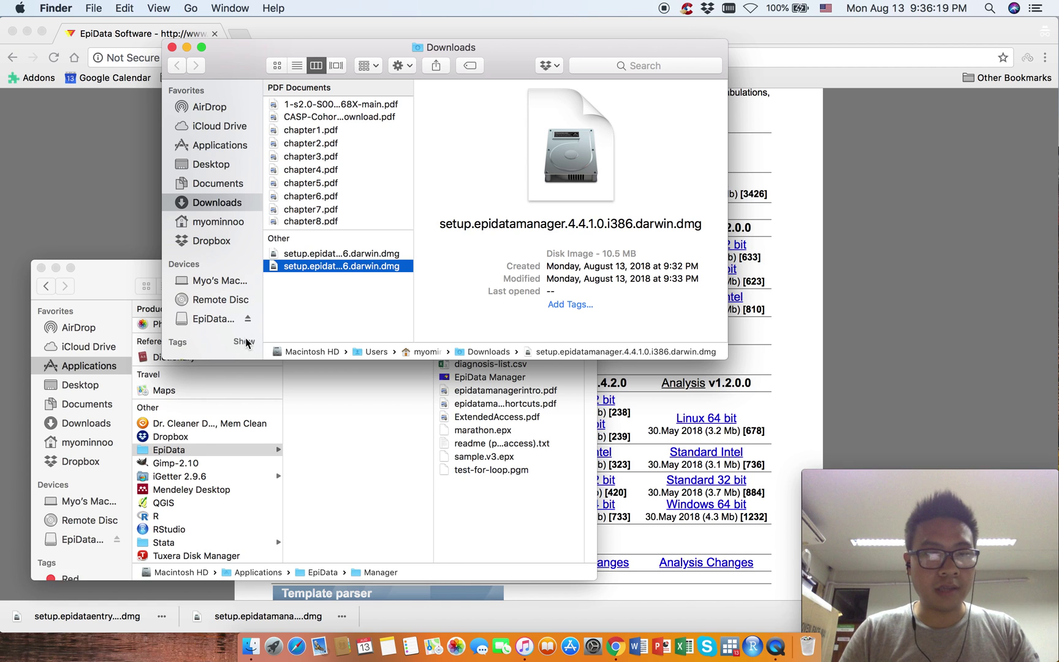
pyautogui.click(297, 319)
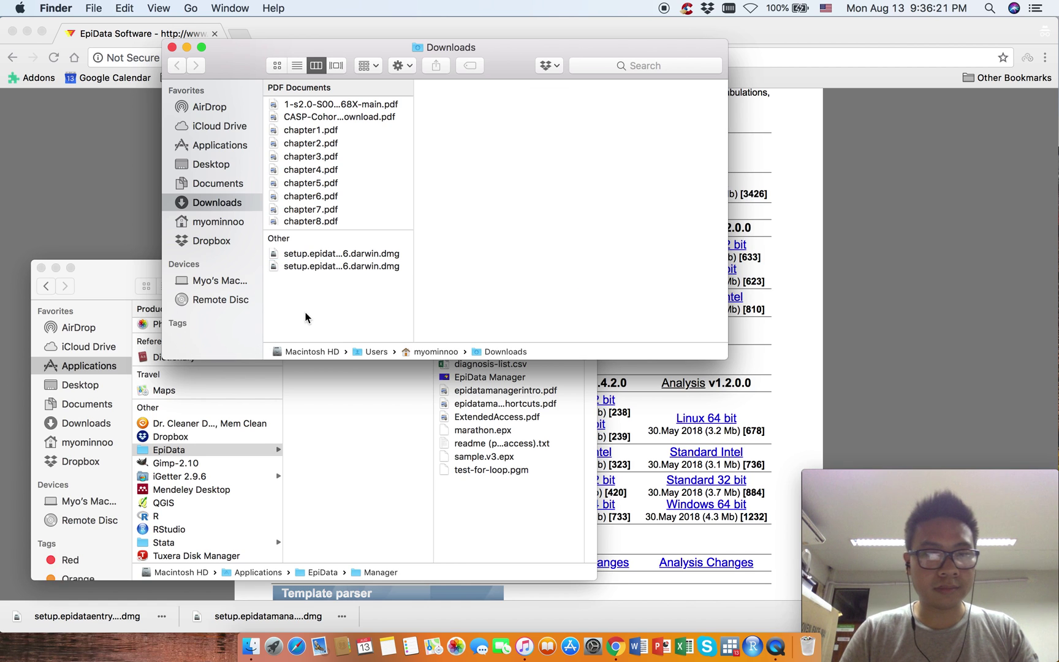
pyautogui.click(398, 472)
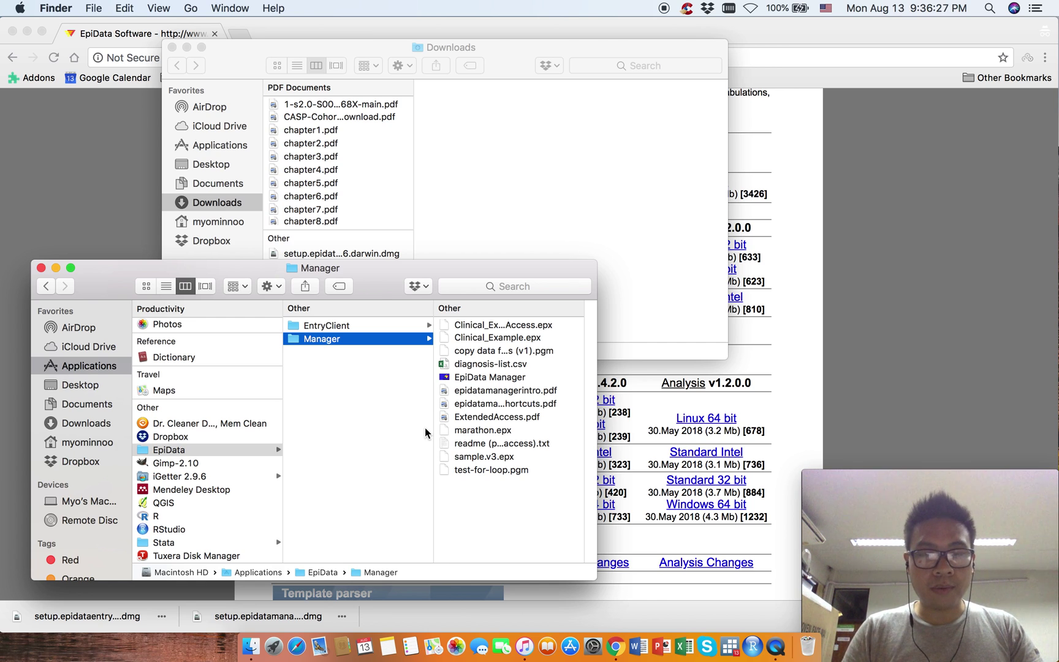
# Launch EpiData Manager v4.4.1.0 from the Manager folder past the Internet warning, then quit it
pyautogui.press('super+space')
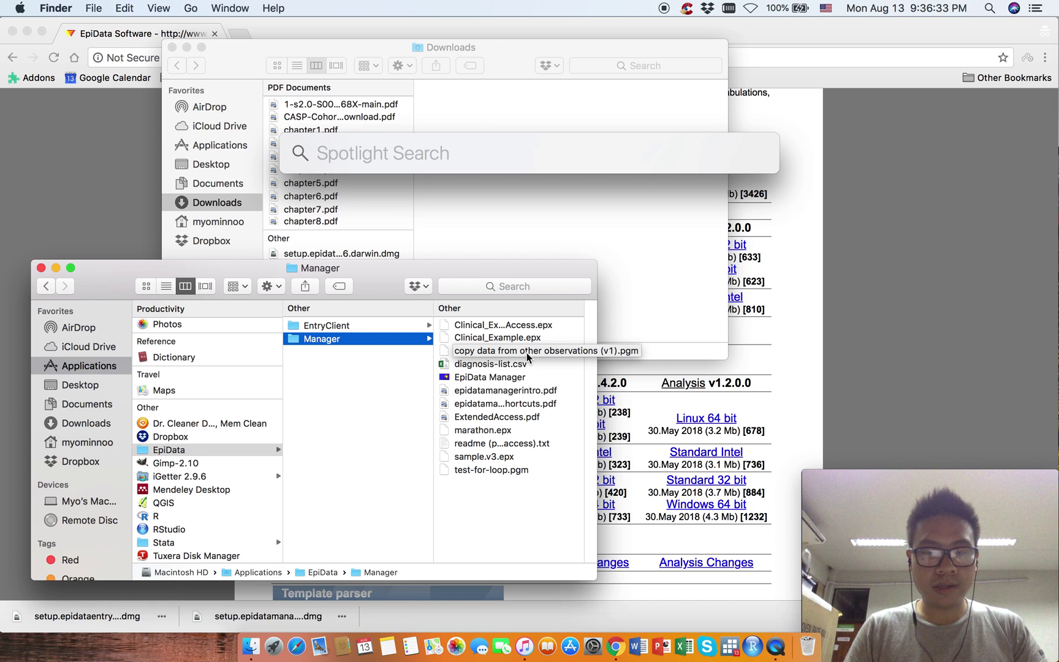
pyautogui.press('Escape')
pyautogui.click(409, 385)
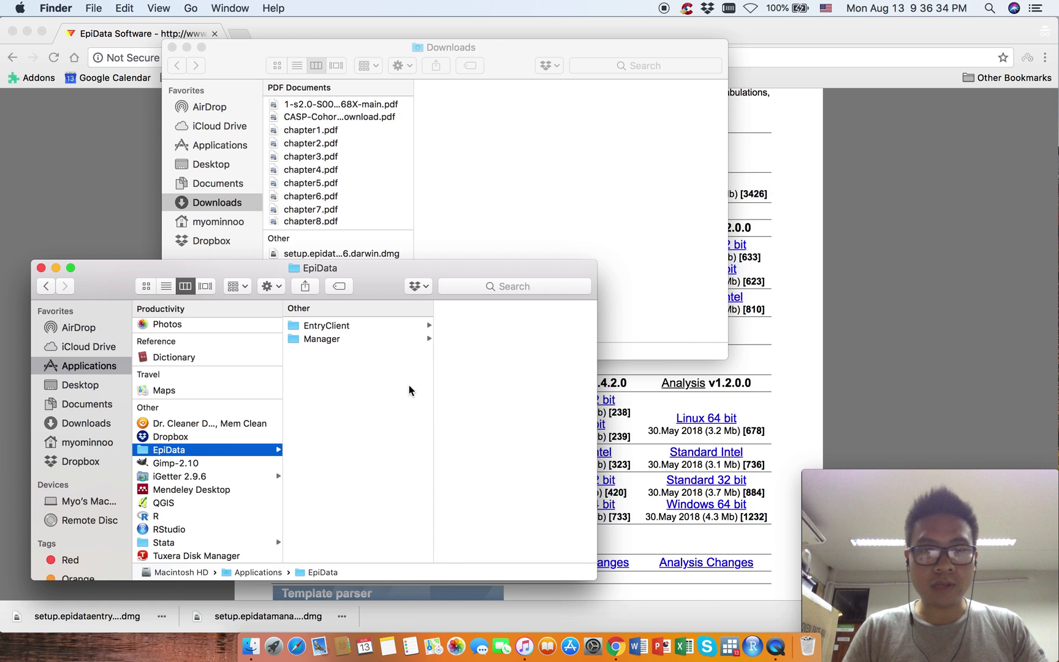
pyautogui.click(421, 341)
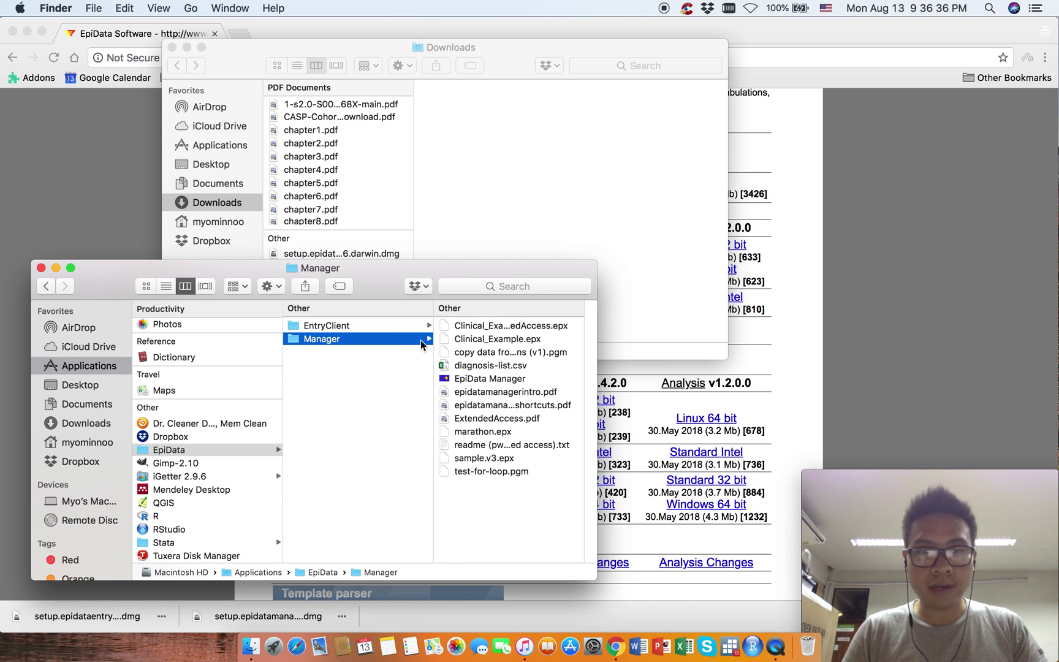
pyautogui.doubleClick(487, 379)
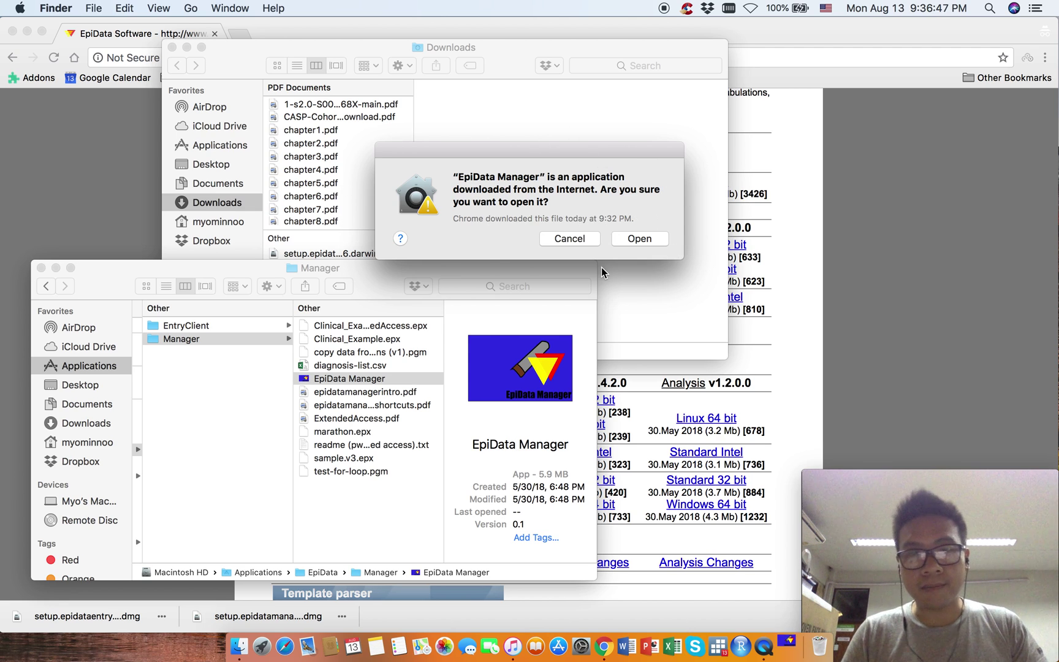
pyautogui.click(640, 239)
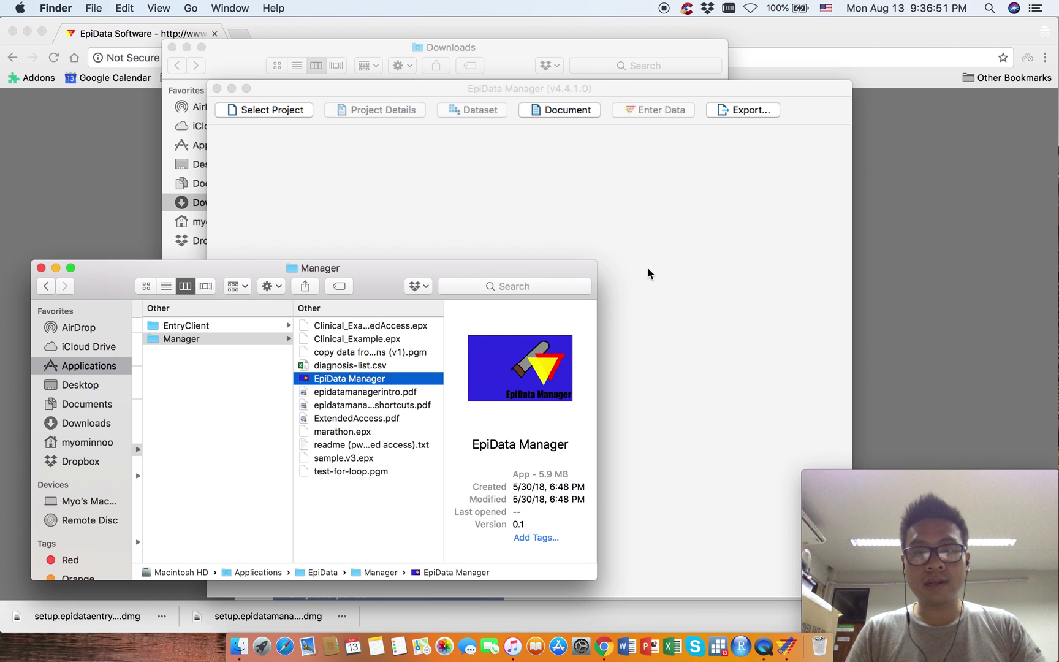
pyautogui.click(683, 261)
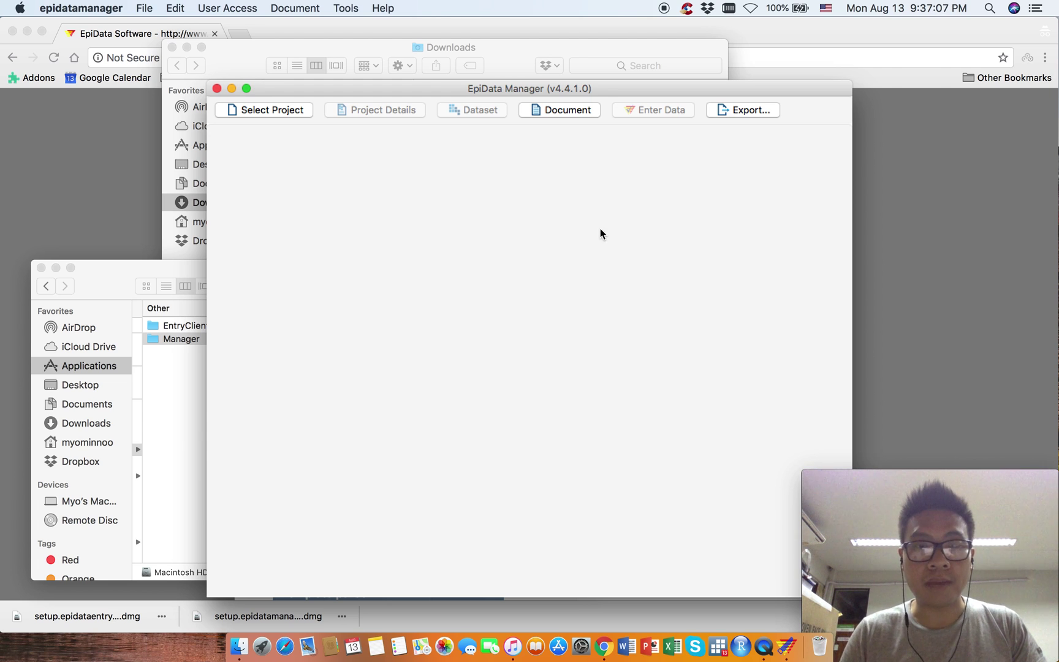
pyautogui.press('super+q')
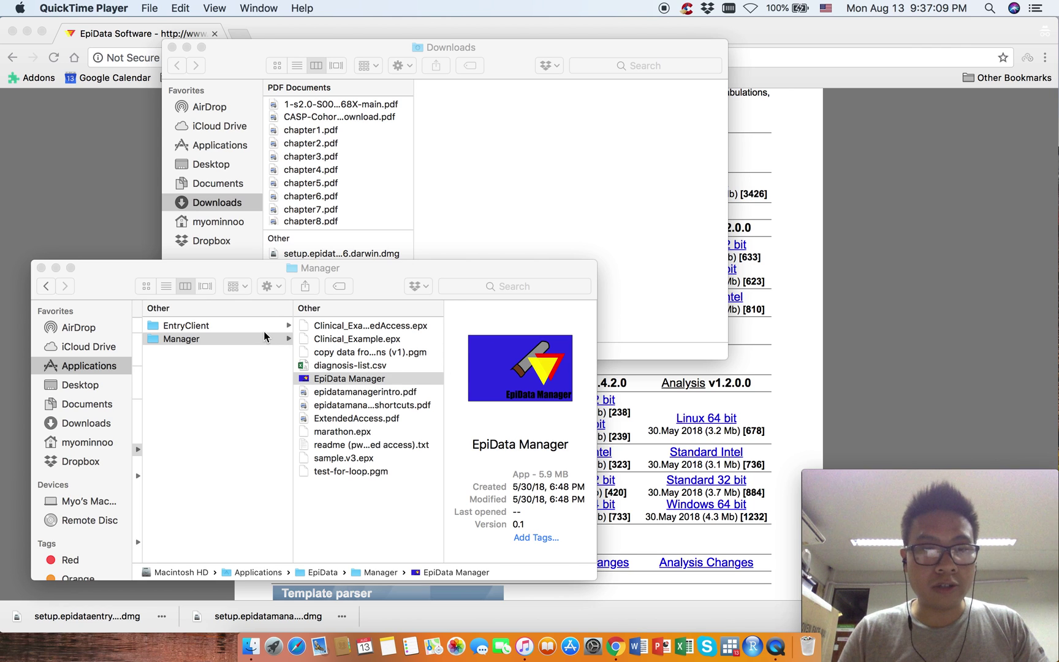
# Launch EpiData EntryClient v4.4.2.0 from its EntryClient folder, approving the security warning
pyautogui.click(262, 329)
pyautogui.doubleClick(373, 380)
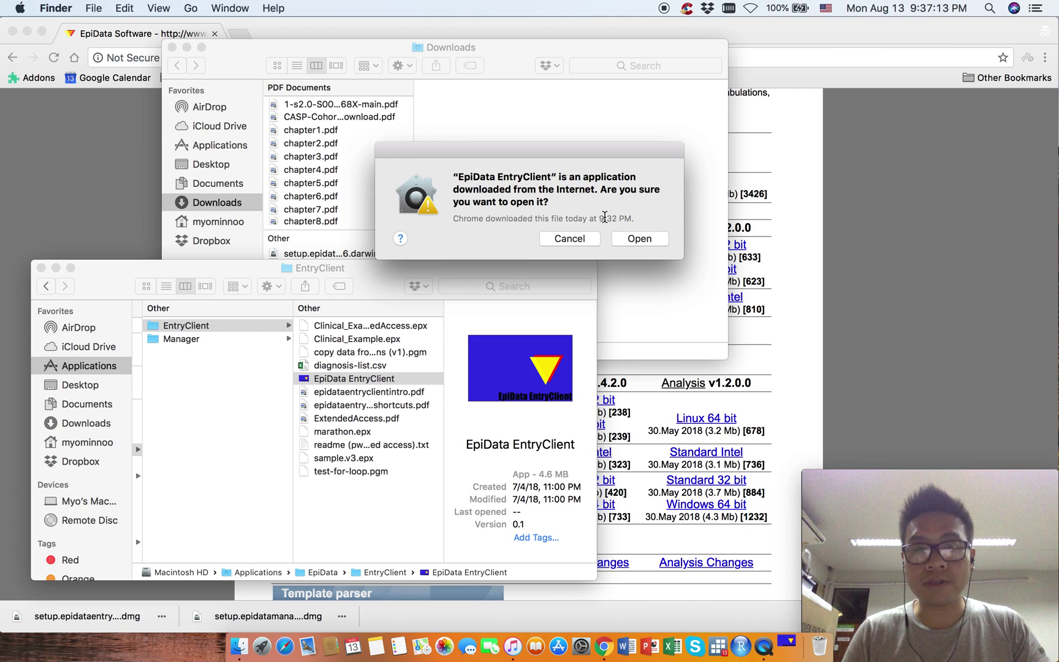
pyautogui.click(638, 239)
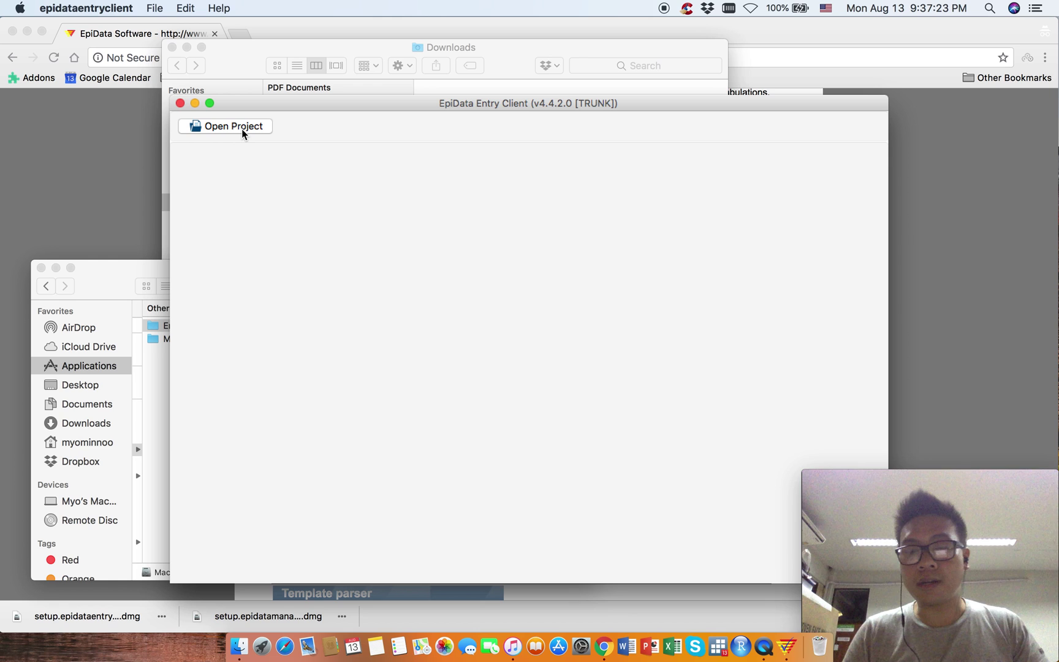
pyautogui.rightClick(786, 644)
pyautogui.moveTo(833, 524)
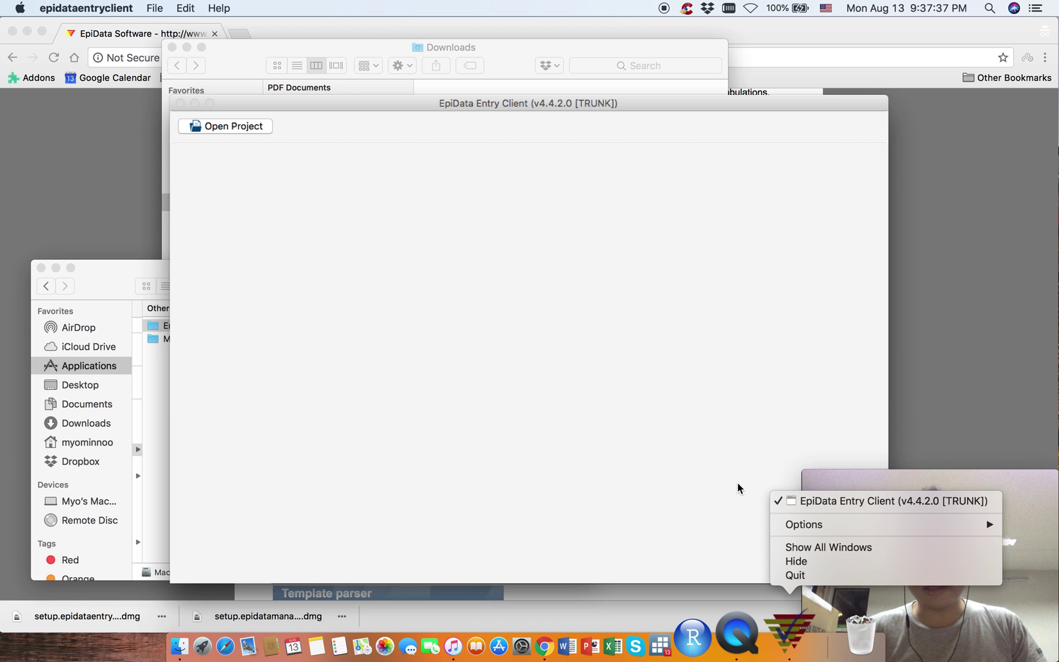
pyautogui.moveTo(777, 524)
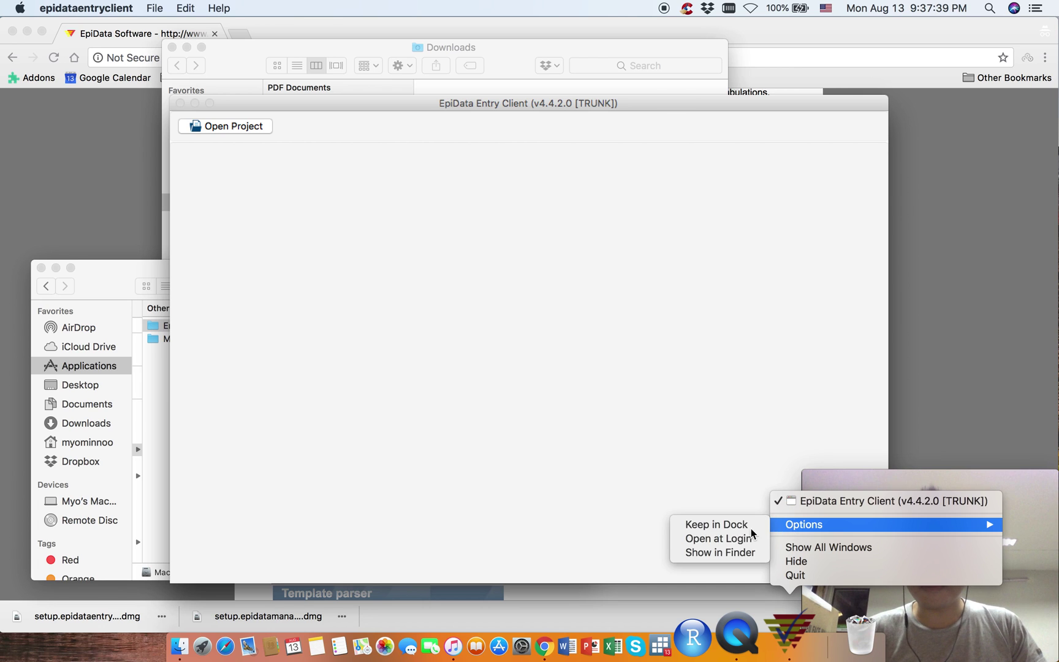
pyautogui.click(721, 449)
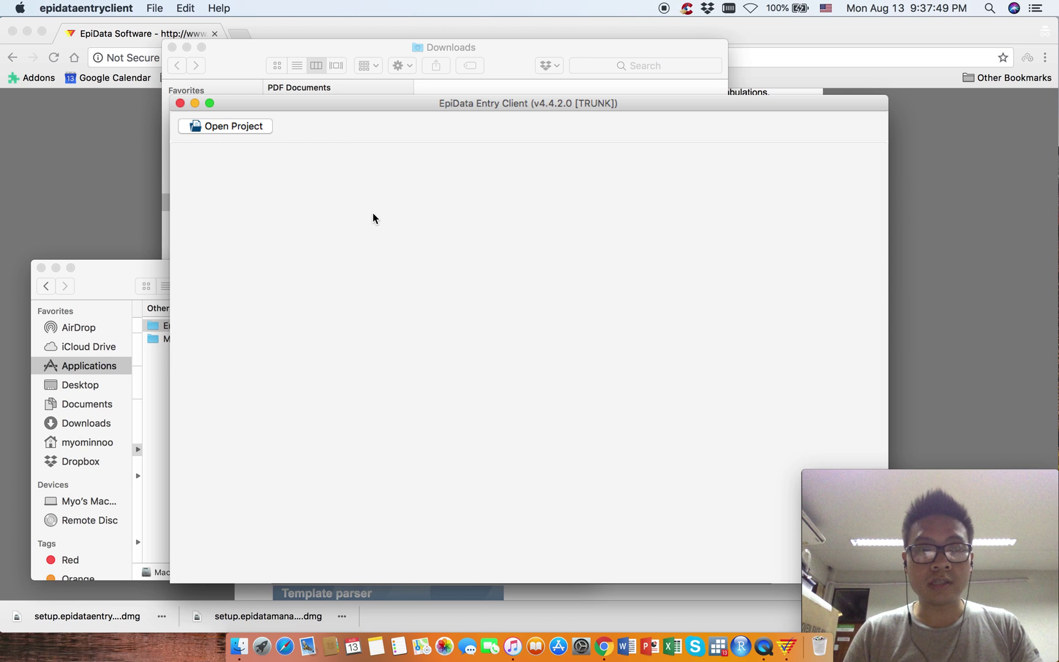
# Close the EntryClient window and return to the epidata.dk download page in Chrome
pyautogui.click(179, 103)
pyautogui.click(448, 271)
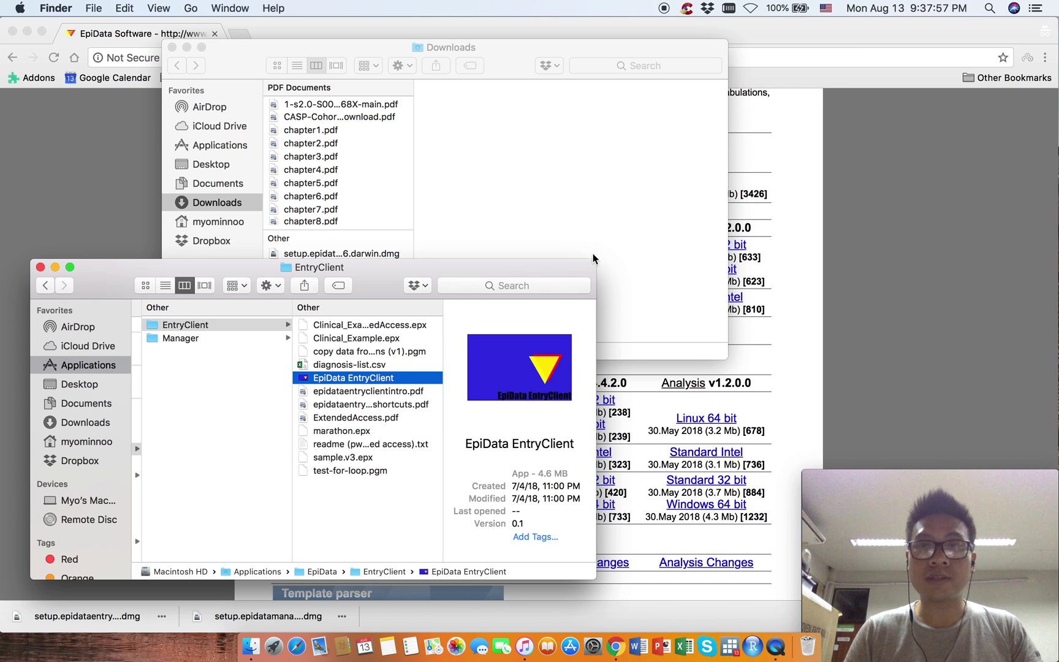
pyautogui.click(895, 434)
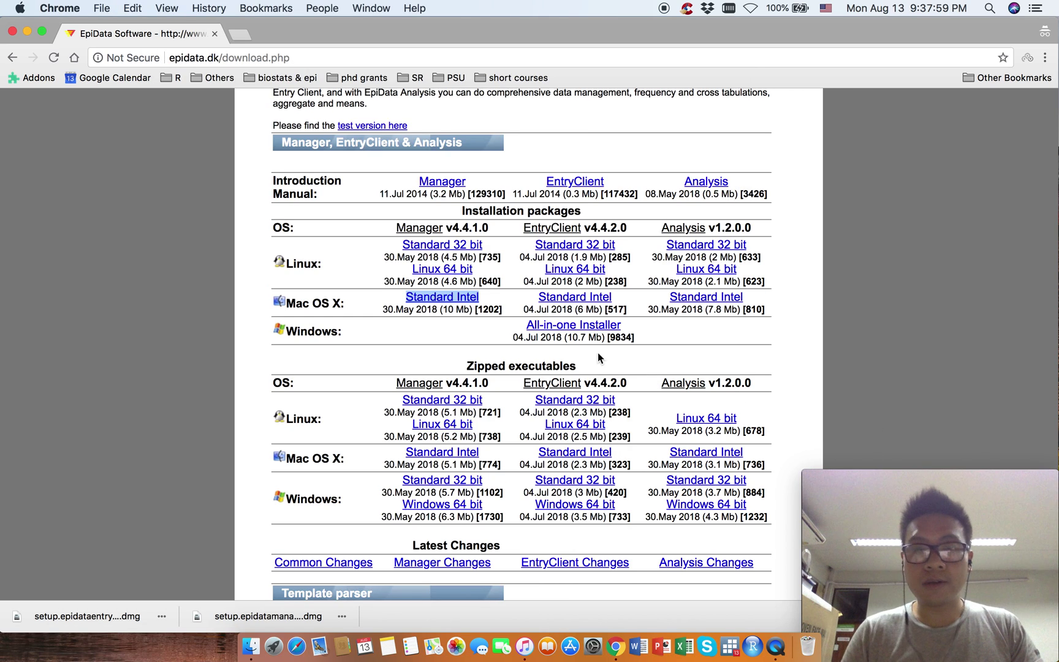